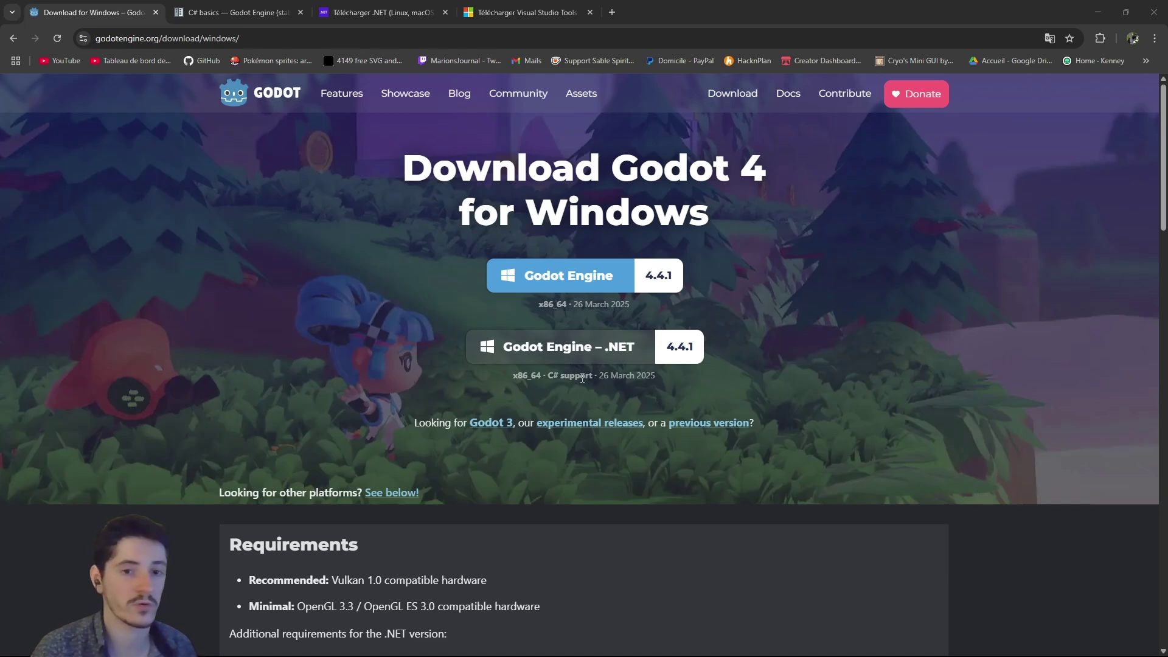
Switch from the Godot 4.4.1 download tab to the 'C# basics' documentation tab
{"action": "key", "text": "ctrl+Tab"}
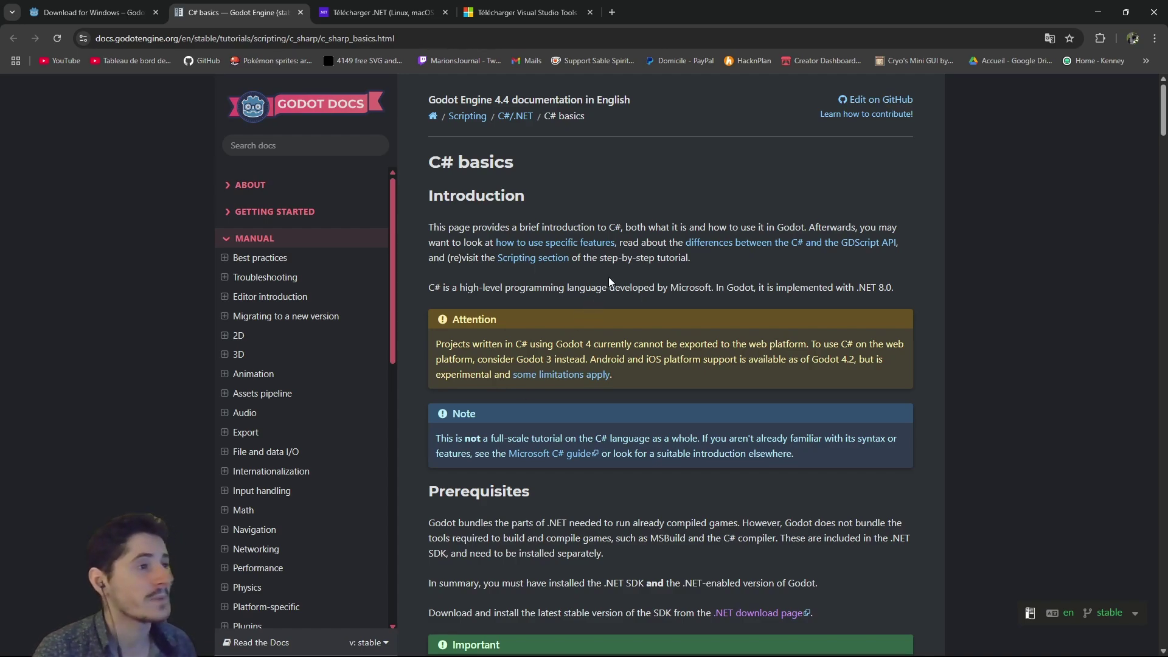
Highlight the Prerequisites advice to install the latest stable .NET SDK
{"action": "scroll", "coordinate": [621, 273], "scroll_direction": "down", "scroll_amount": 2}
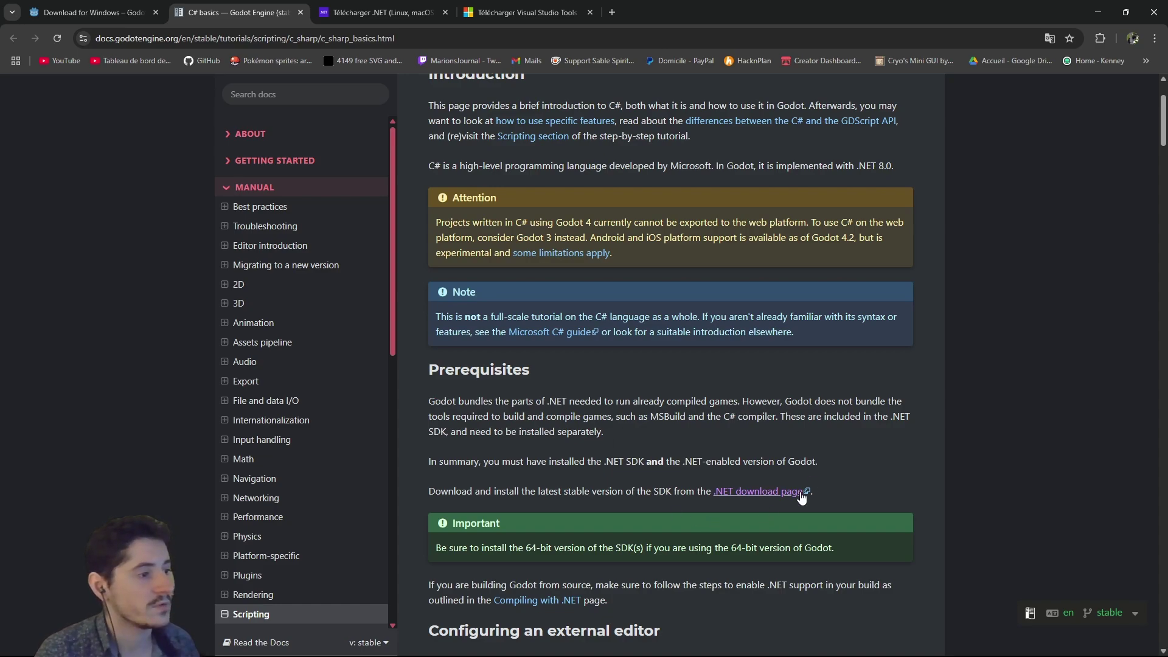
{"action": "left_click_drag", "start_coordinate": [448, 493], "coordinate": [699, 490]}
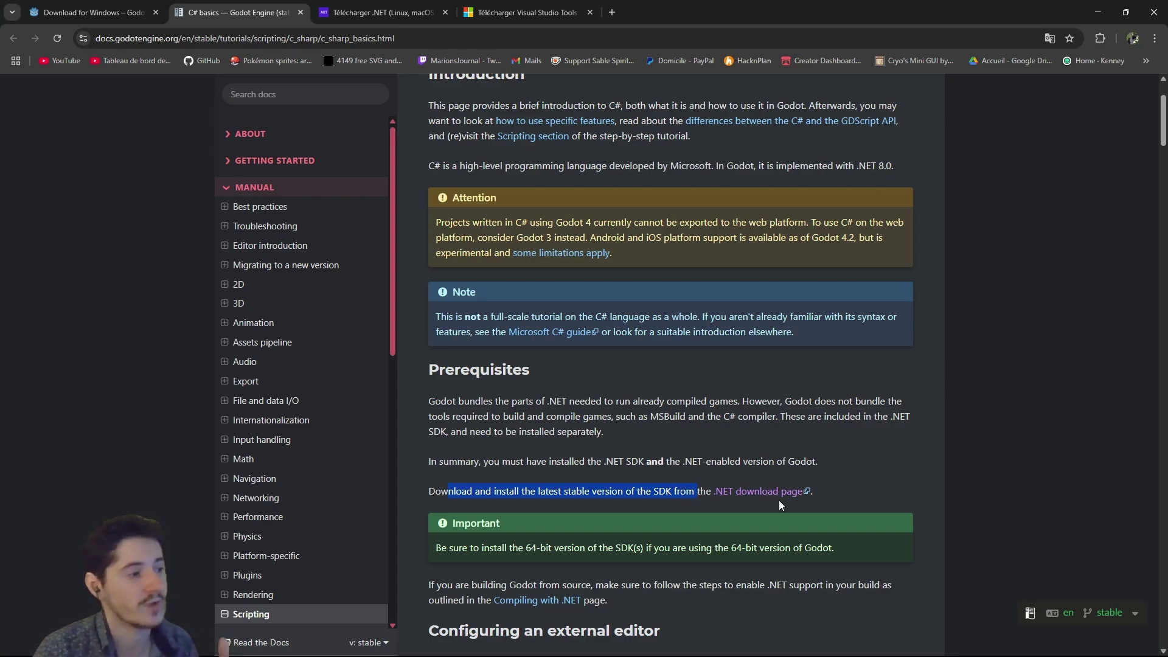
Review the .NET 9.0 (SDK 9.0.4) and .NET 8.0 (SDK 8.0.15) downloads on the .NET download page
{"action": "left_click", "coordinate": [322, 9]}
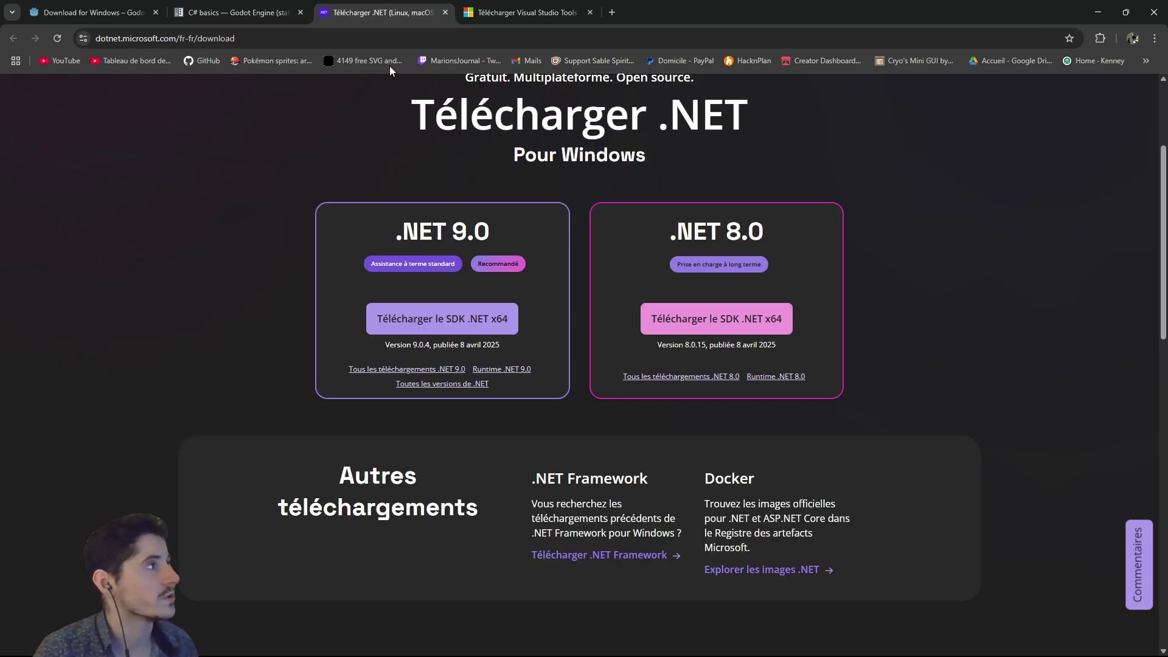
{"action": "scroll", "coordinate": [396, 351], "scroll_direction": "up", "scroll_amount": 4}
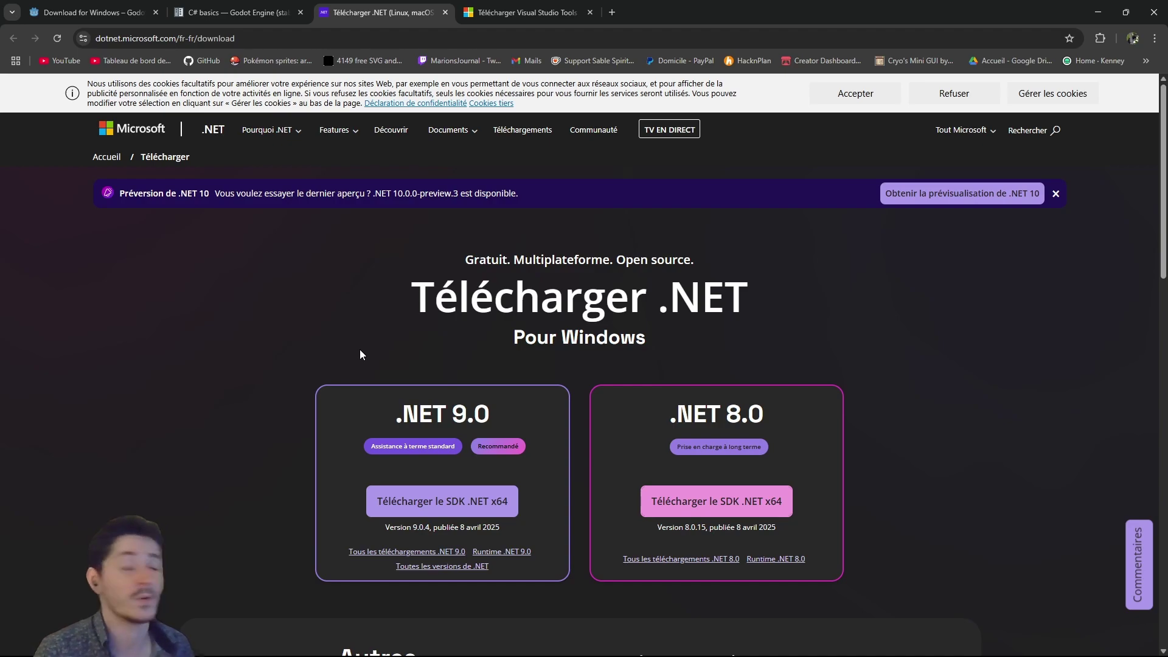
Return to the C# basics docs and clear the leftover Prerequisites text highlight
{"action": "key", "text": "ctrl+shift+Tab"}
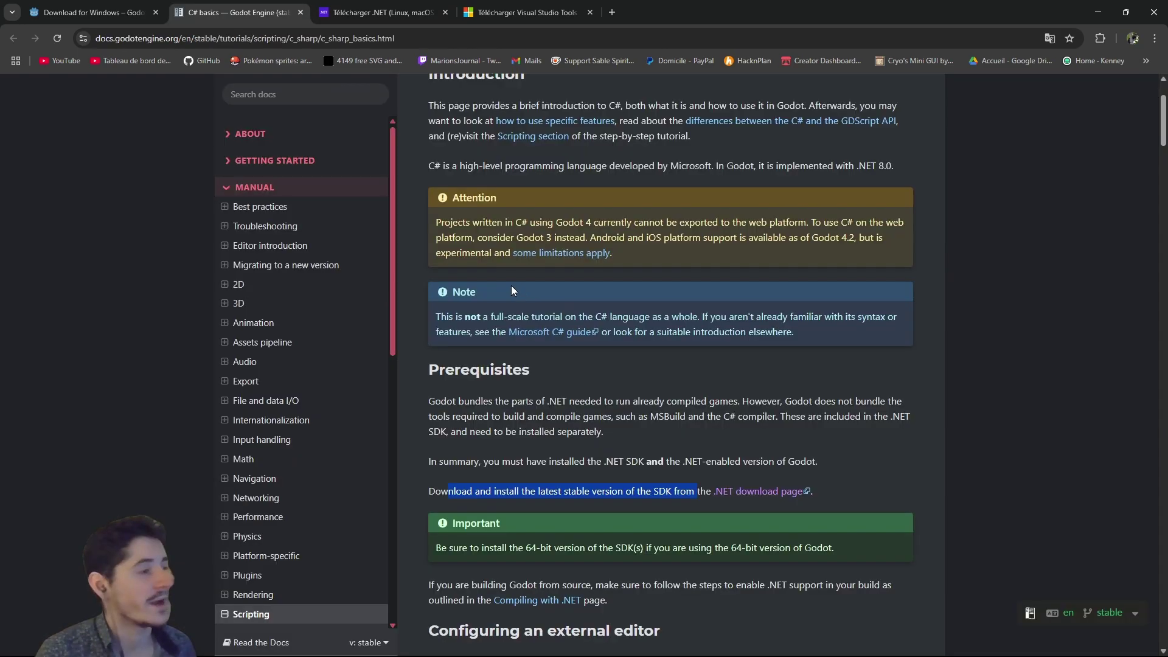
{"action": "left_click_drag", "start_coordinate": [603, 432], "coordinate": [637, 425]}
{"action": "scroll", "coordinate": [637, 425], "scroll_direction": "down", "scroll_amount": 3}
{"action": "left_click_drag", "start_coordinate": [743, 465], "coordinate": [749, 464]}
{"action": "left_click", "coordinate": [667, 478]}
Highlight Visual Studio 2022 among the supported external editors and scroll to its setup section
{"action": "scroll", "coordinate": [694, 494], "scroll_direction": "down", "scroll_amount": 2}
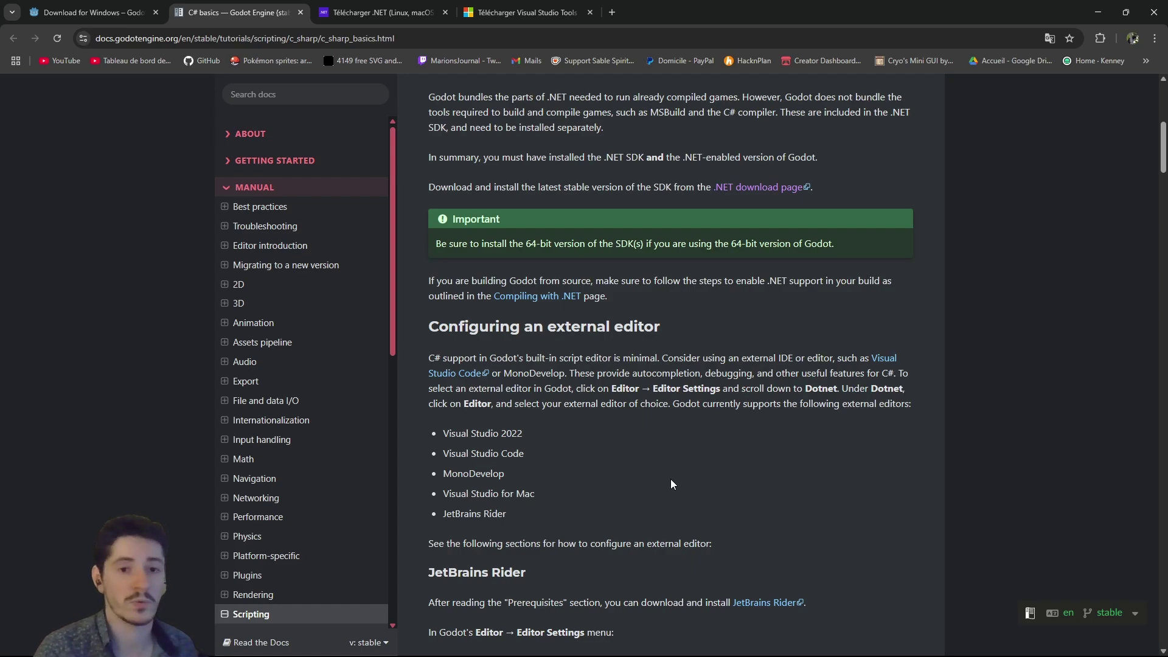
{"action": "scroll", "coordinate": [670, 483], "scroll_direction": "down", "scroll_amount": 2}
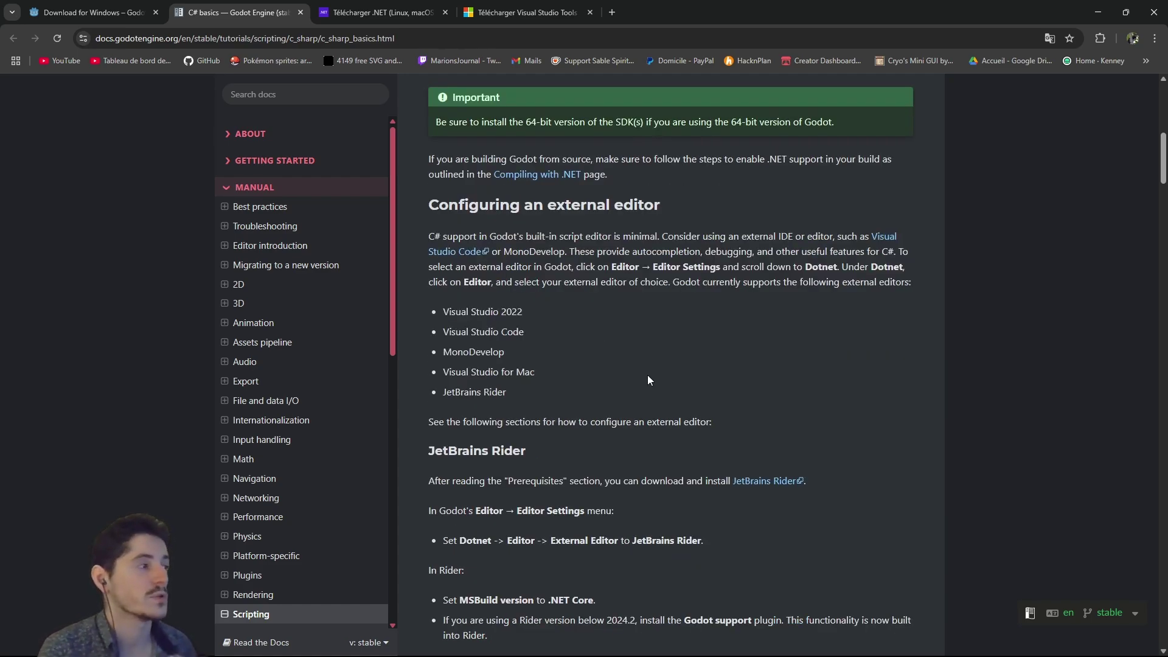
{"action": "triple_click", "coordinate": [529, 316]}
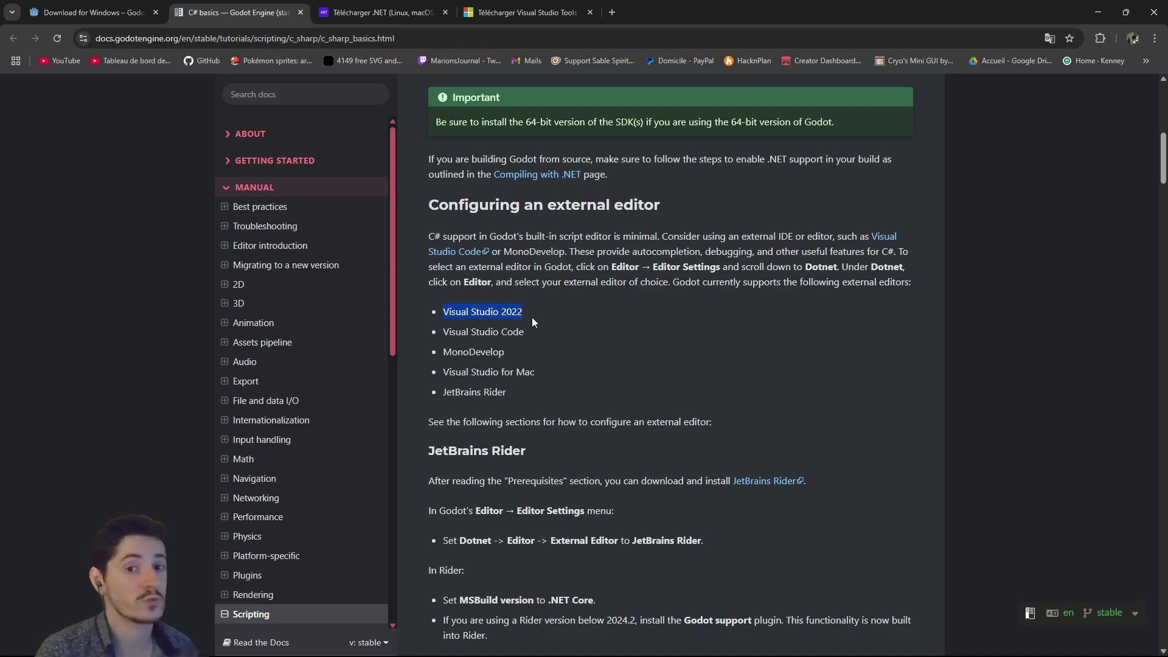
{"action": "scroll", "coordinate": [608, 255], "scroll_direction": "down", "scroll_amount": 20}
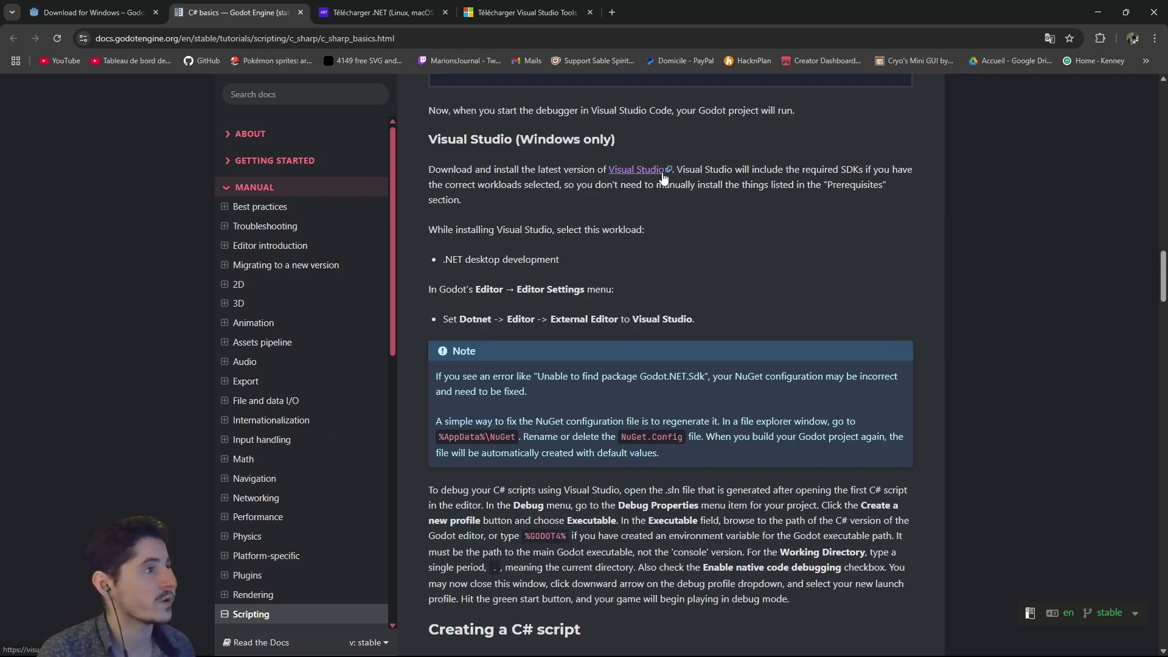
{"action": "left_click", "coordinate": [520, 12]}
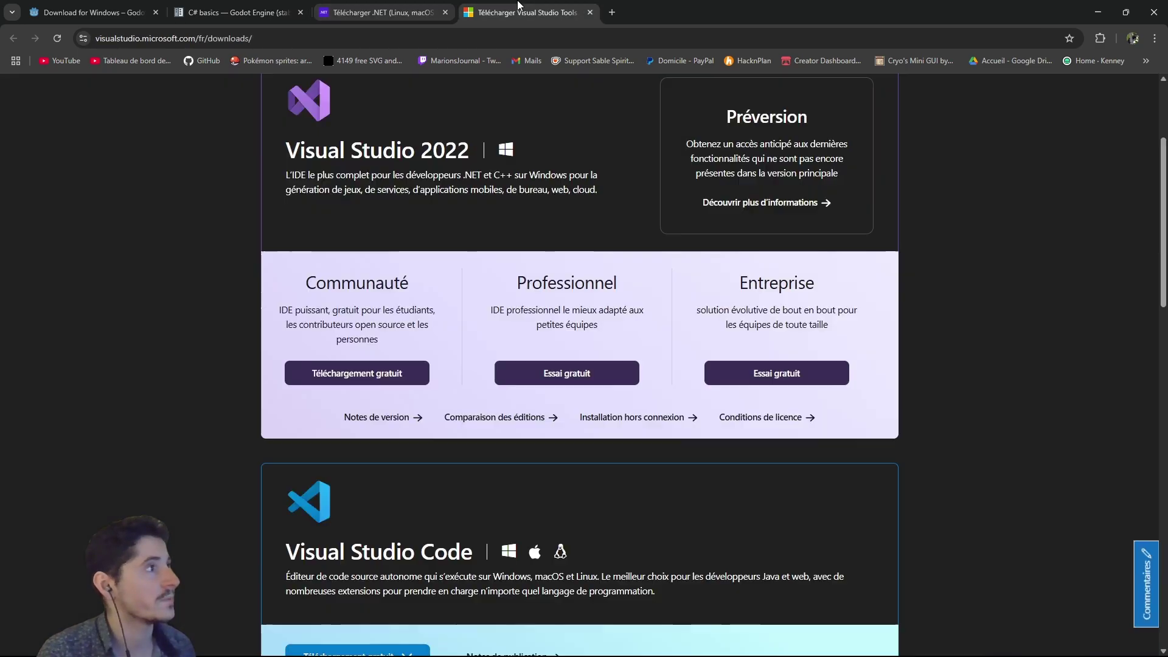
{"action": "scroll", "coordinate": [367, 233], "scroll_direction": "up", "scroll_amount": 2}
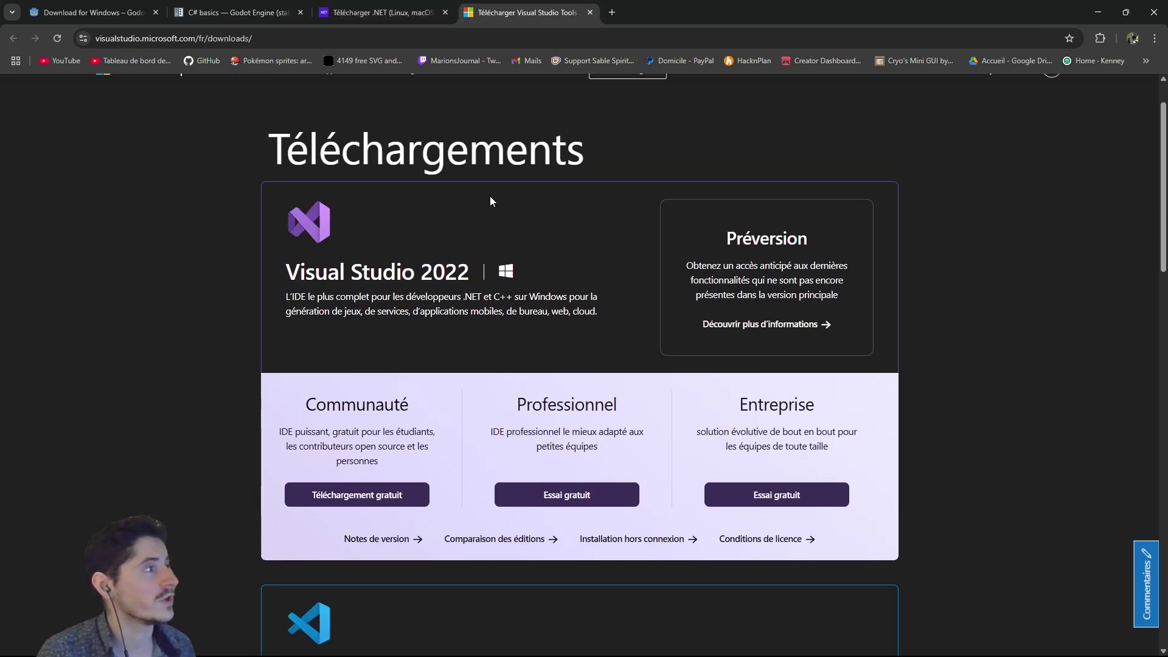
{"action": "scroll", "coordinate": [367, 389], "scroll_direction": "down", "scroll_amount": 4}
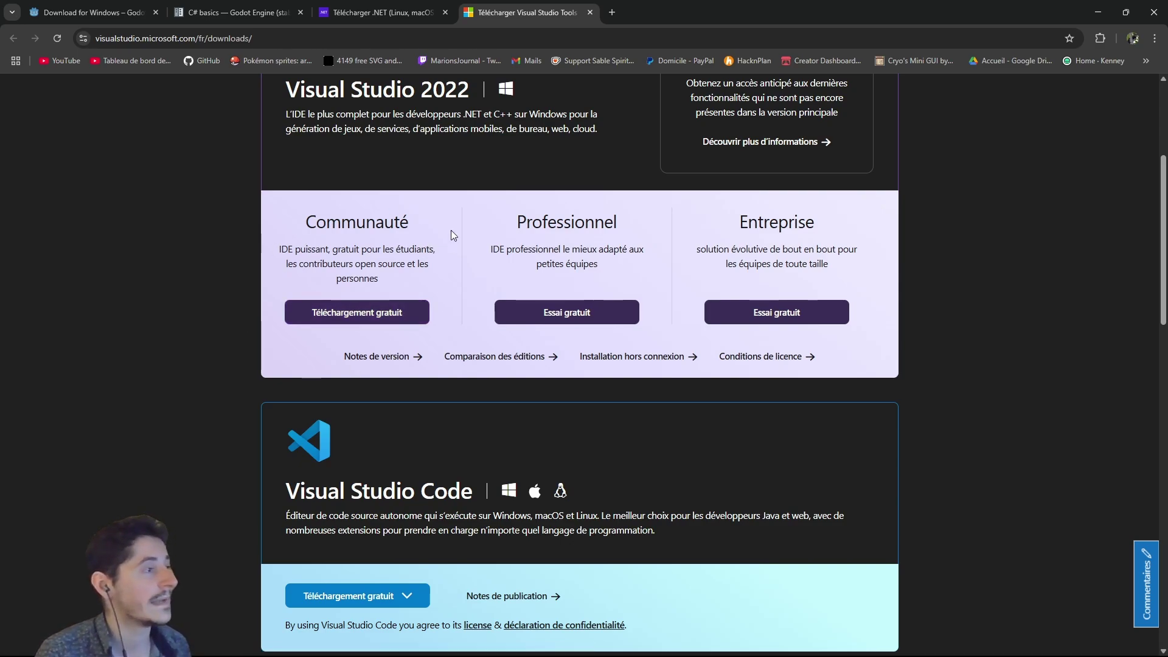
Get Visual Studio Community, check the .NET desktop development workload, and close the installer
{"action": "left_click", "coordinate": [410, 312]}
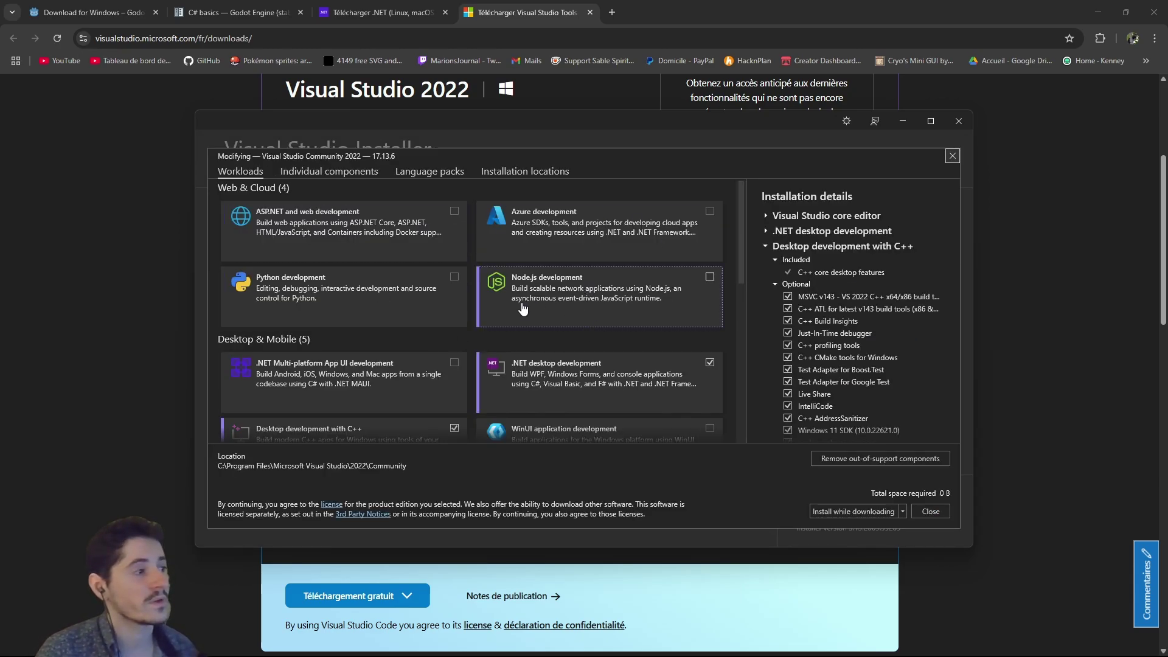
{"action": "scroll", "coordinate": [578, 341], "scroll_direction": "down", "scroll_amount": 2}
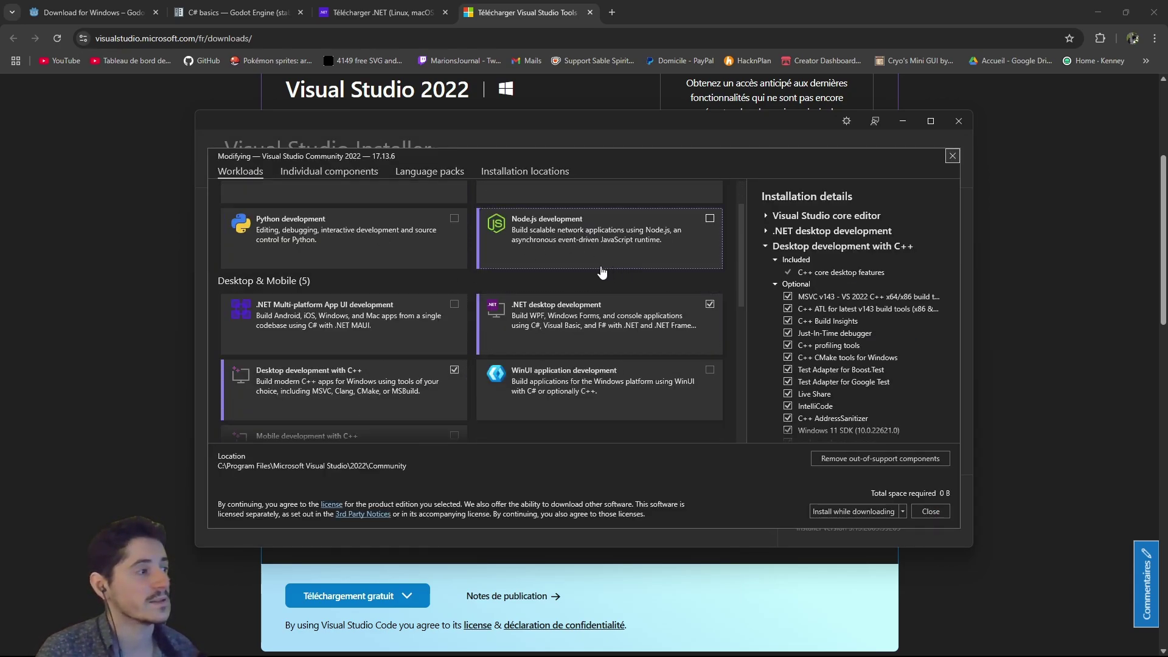
{"action": "scroll", "coordinate": [595, 318], "scroll_direction": "down", "scroll_amount": 3}
{"action": "scroll", "coordinate": [595, 328], "scroll_direction": "up", "scroll_amount": 5}
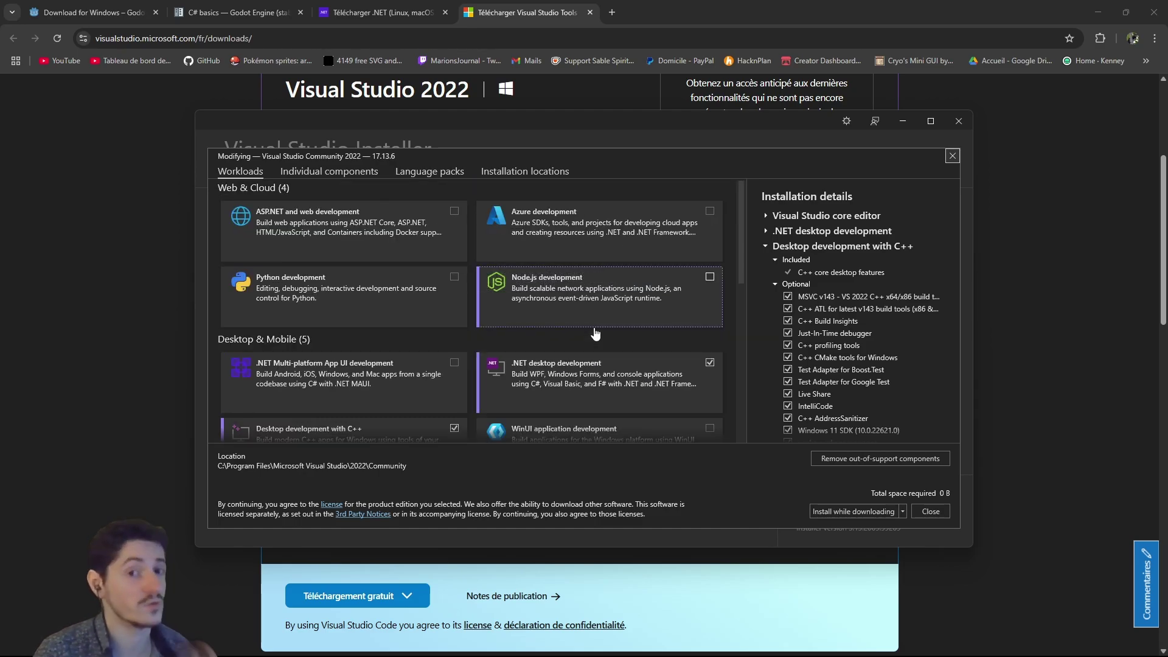
{"action": "scroll", "coordinate": [595, 334], "scroll_direction": "down", "scroll_amount": 2}
{"action": "scroll", "coordinate": [505, 330], "scroll_direction": "down", "scroll_amount": 1}
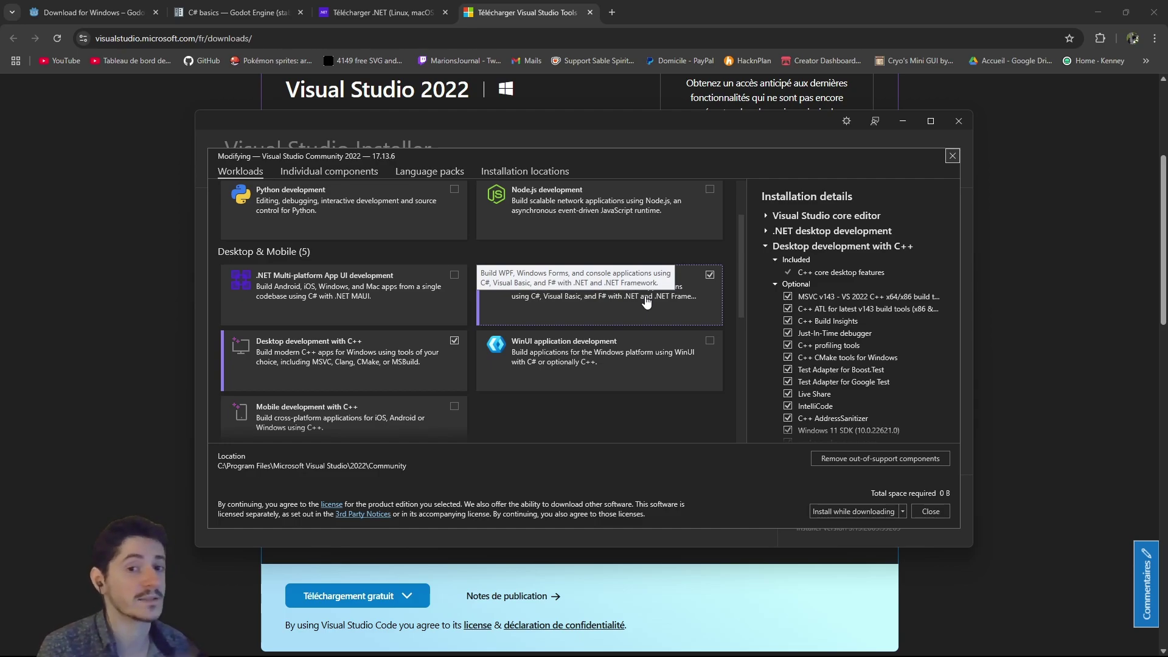
{"action": "left_click", "coordinate": [931, 511]}
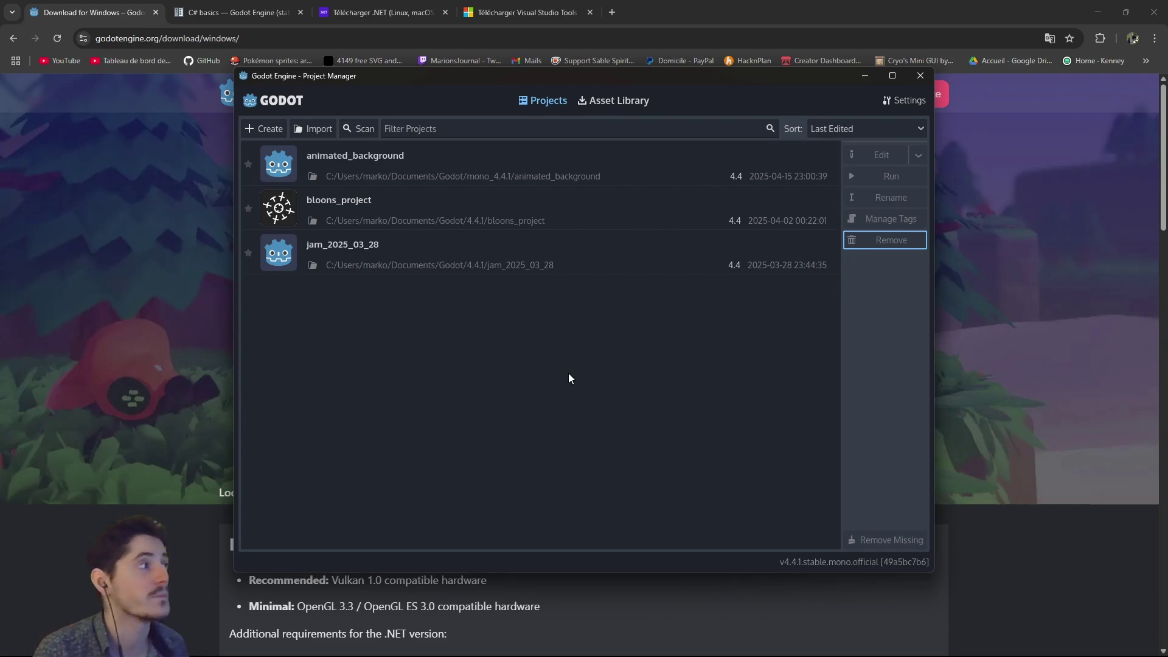
Create the csharp_project project under C:/Godot/Projects and open it in the 4.4.1 mono editor
{"action": "left_click", "coordinate": [263, 128]}
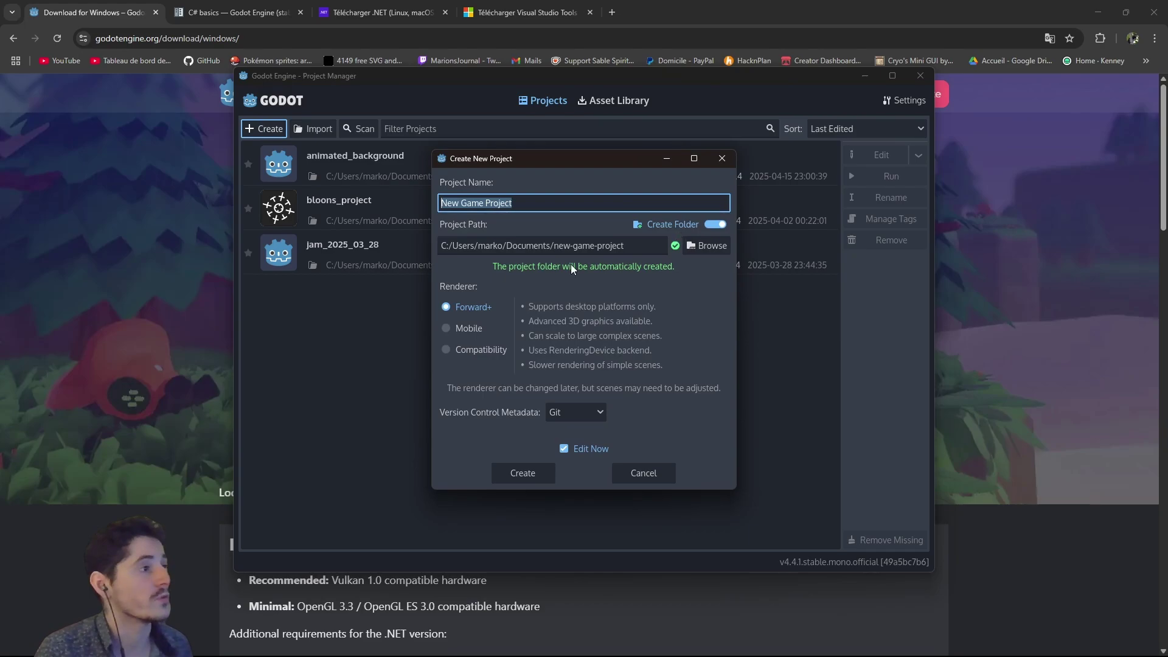
{"action": "left_click", "coordinate": [706, 245]}
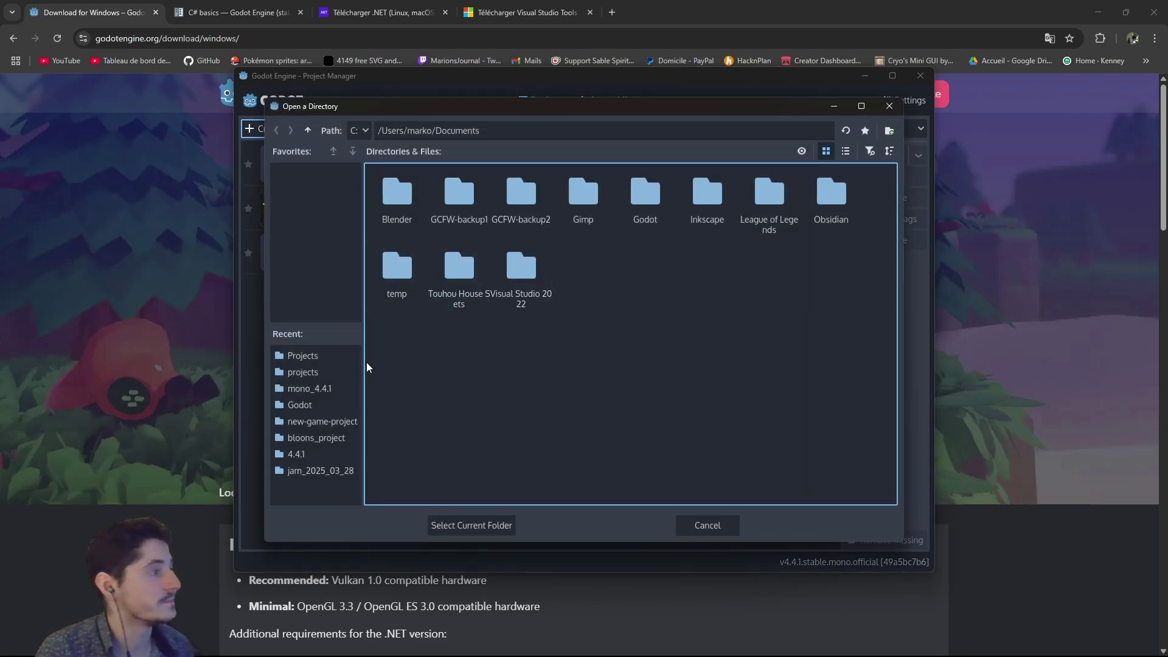
{"action": "key", "text": "BackSpace"}
{"action": "key", "text": "BackSpace"}
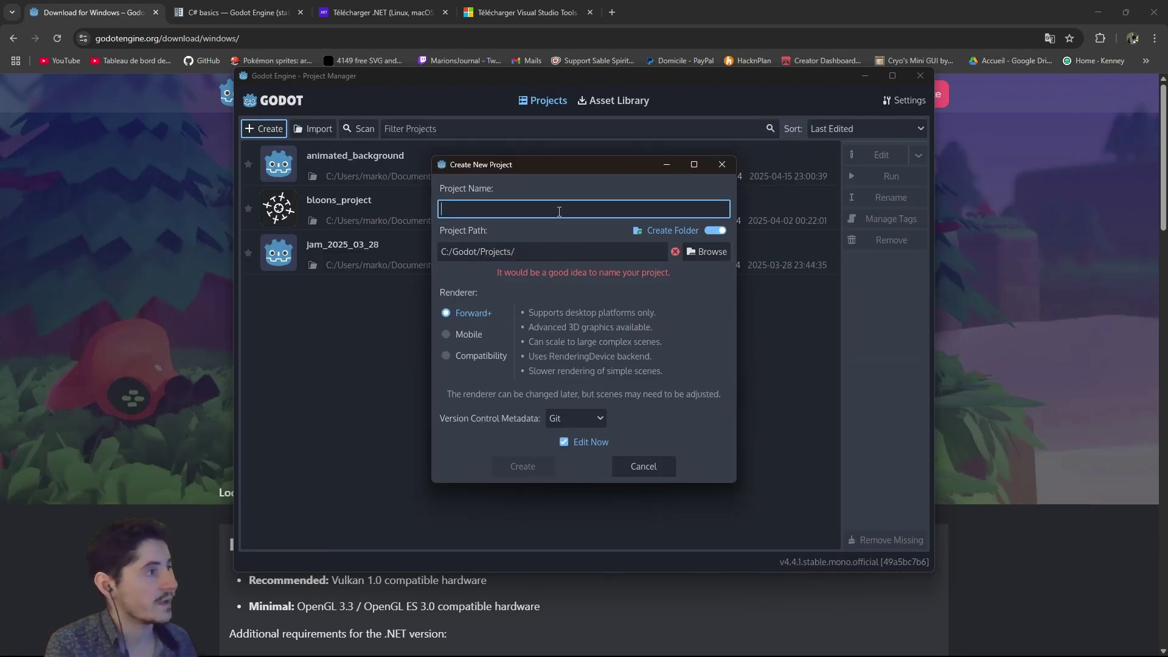
{"action": "type", "text": "csh"}
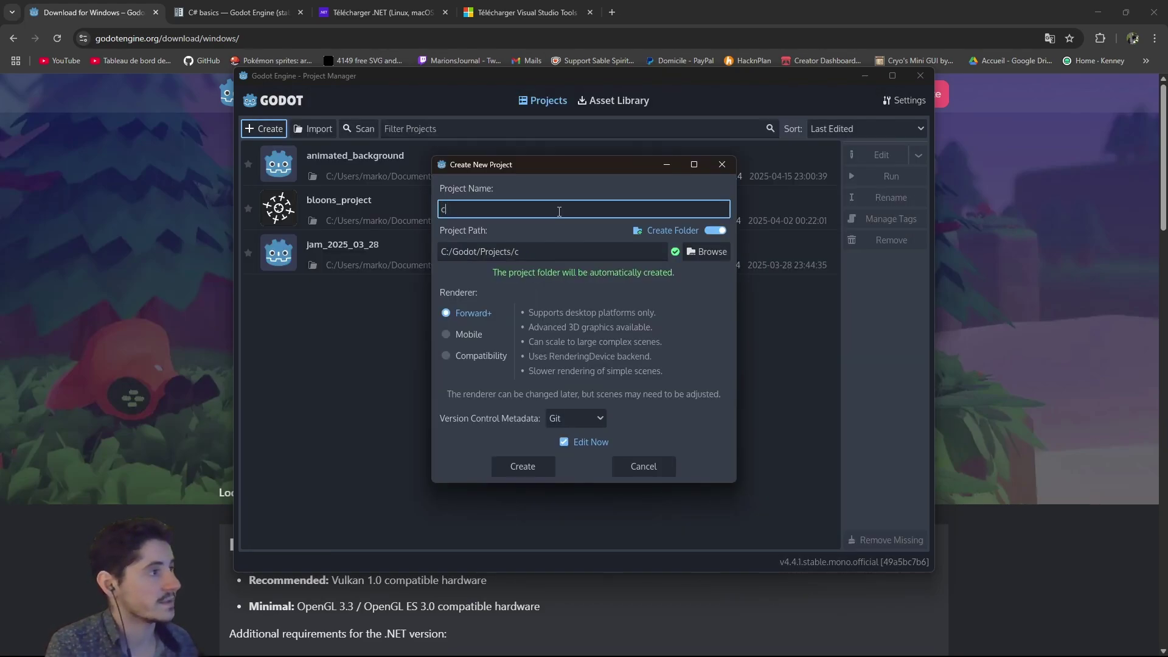
{"action": "key", "text": "BackSpace"}
{"action": "type", "text": "harp_project"}
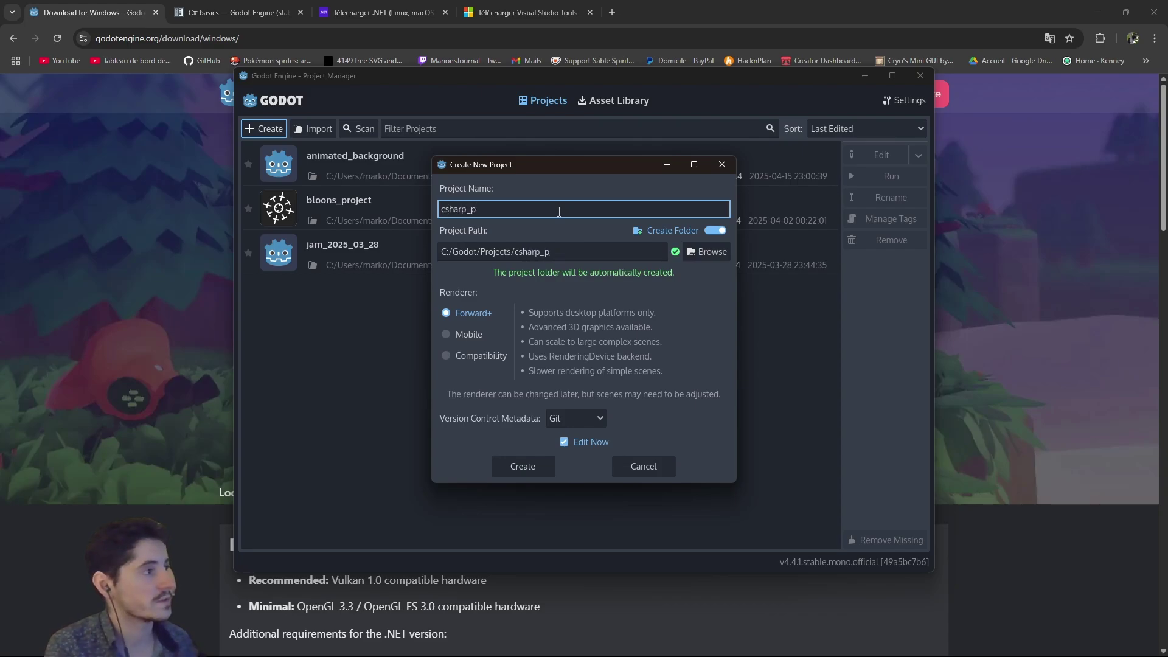
{"action": "key", "text": "Return"}
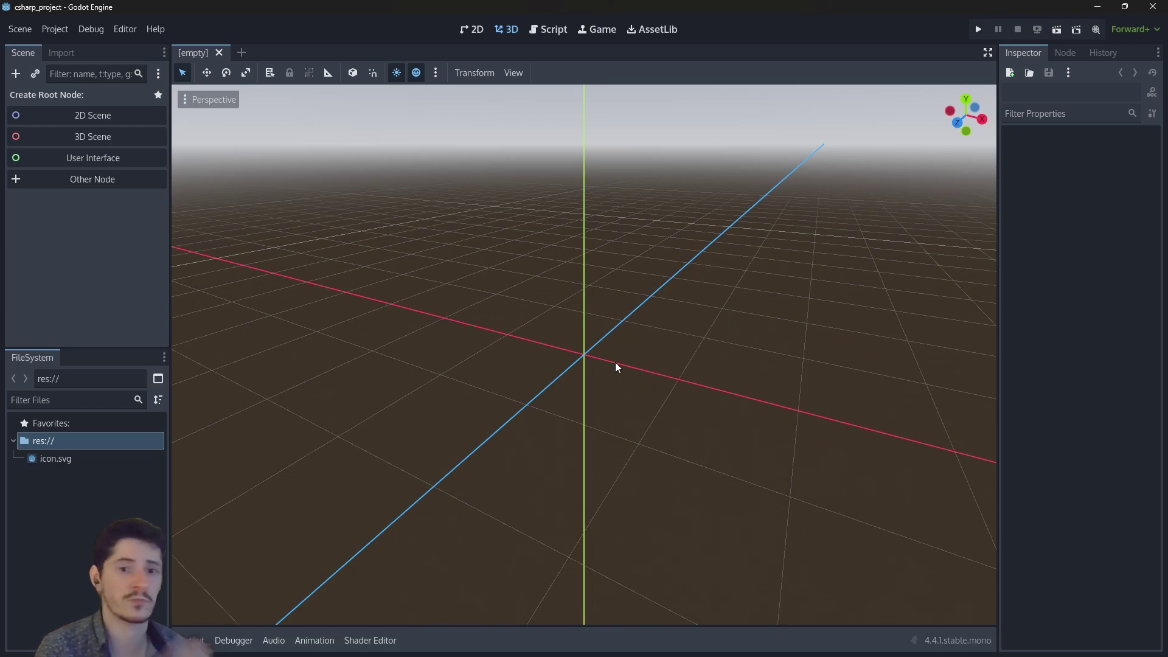
Set Editor Settings' Dotnet > Editor External Editor to Visual Studio and close the settings
{"action": "left_click", "coordinate": [132, 30]}
{"action": "left_click", "coordinate": [138, 41]}
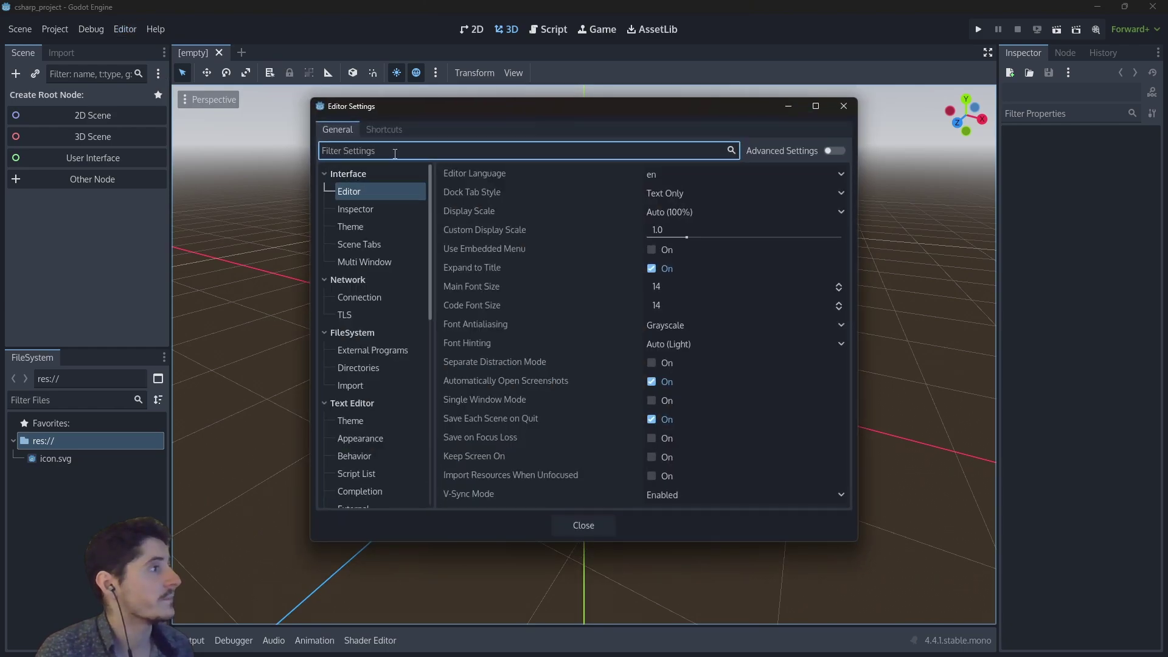
{"action": "type", "text": "editor"}
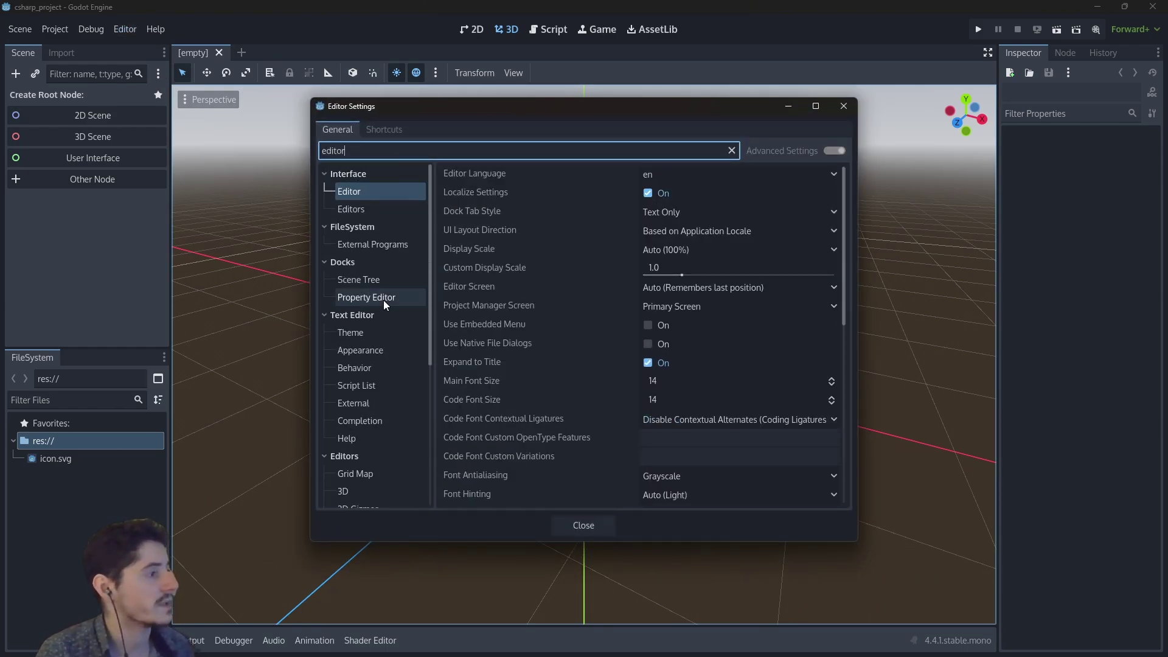
{"action": "scroll", "coordinate": [385, 308], "scroll_direction": "down", "scroll_amount": 3}
{"action": "scroll", "coordinate": [385, 308], "scroll_direction": "down", "scroll_amount": 1}
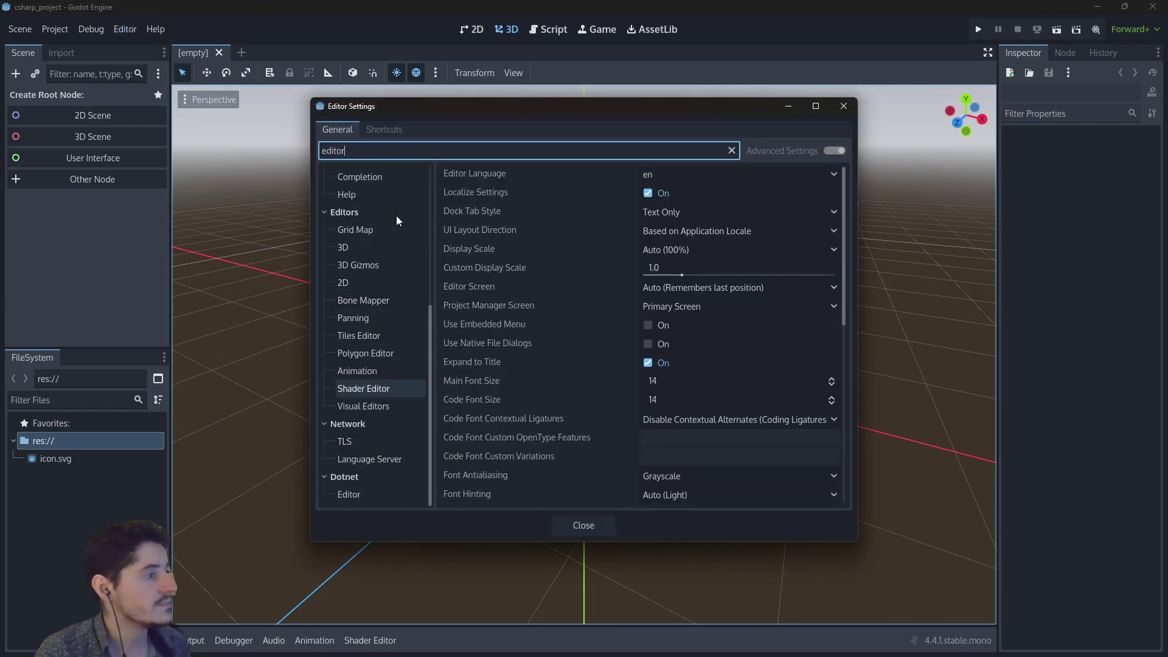
{"action": "left_click", "coordinate": [353, 492]}
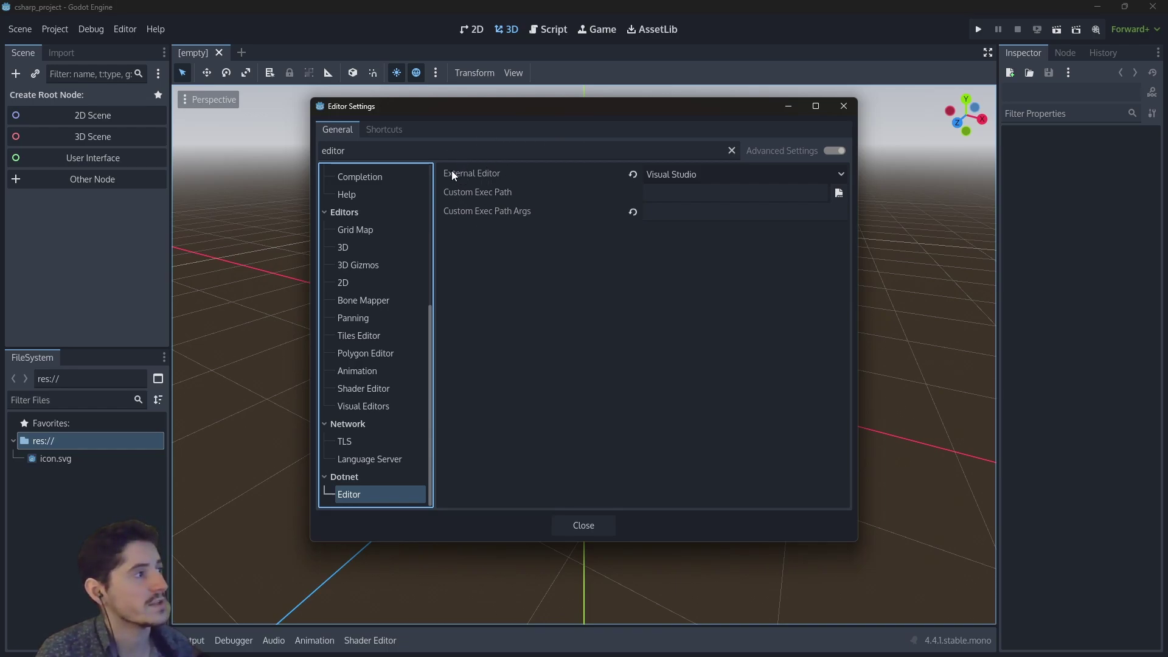
{"action": "left_click", "coordinate": [681, 176]}
{"action": "left_click", "coordinate": [674, 211]}
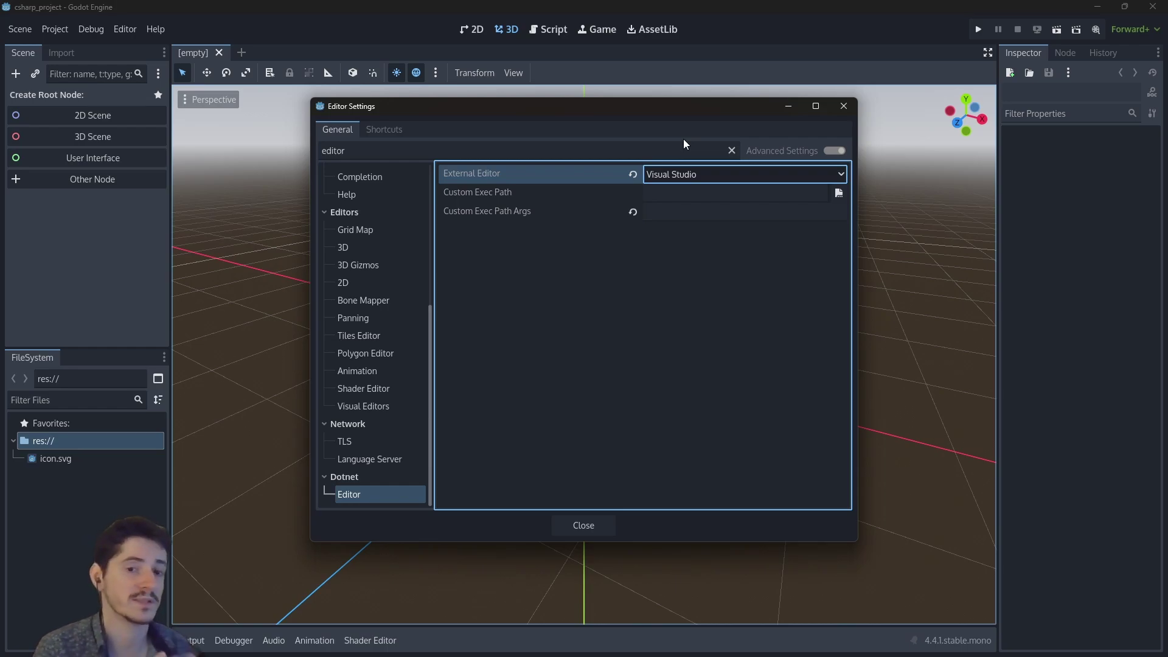
{"action": "left_click", "coordinate": [596, 526]}
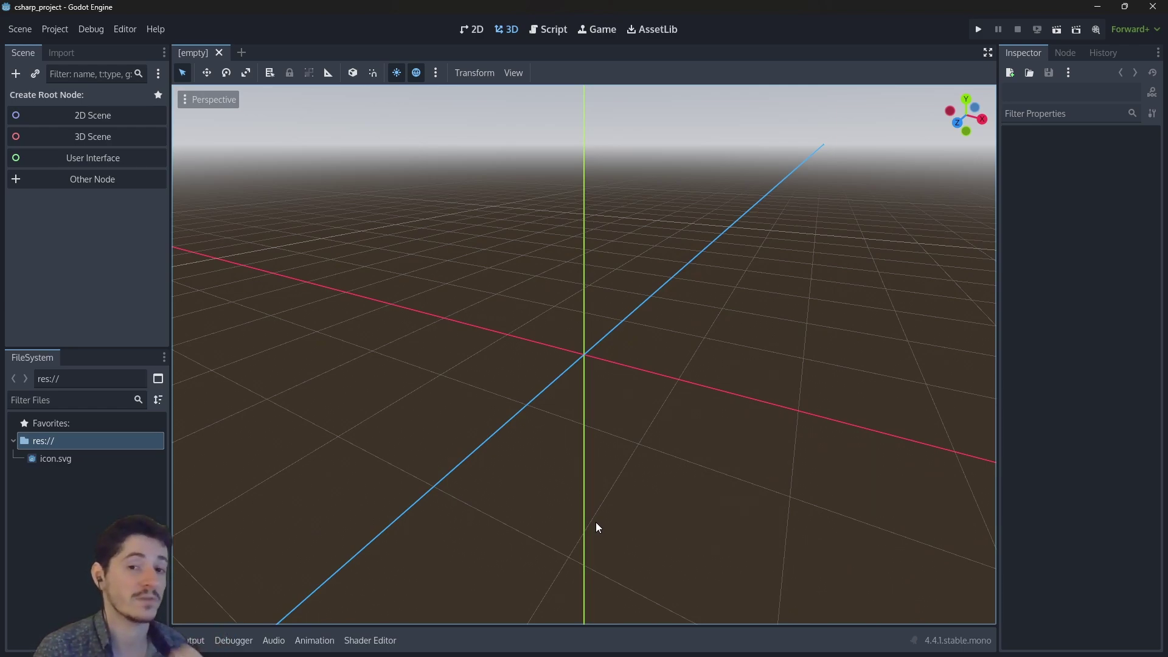
Create NewScript.cs in res:// as a C# script inheriting Node
{"action": "right_click", "coordinate": [132, 441]}
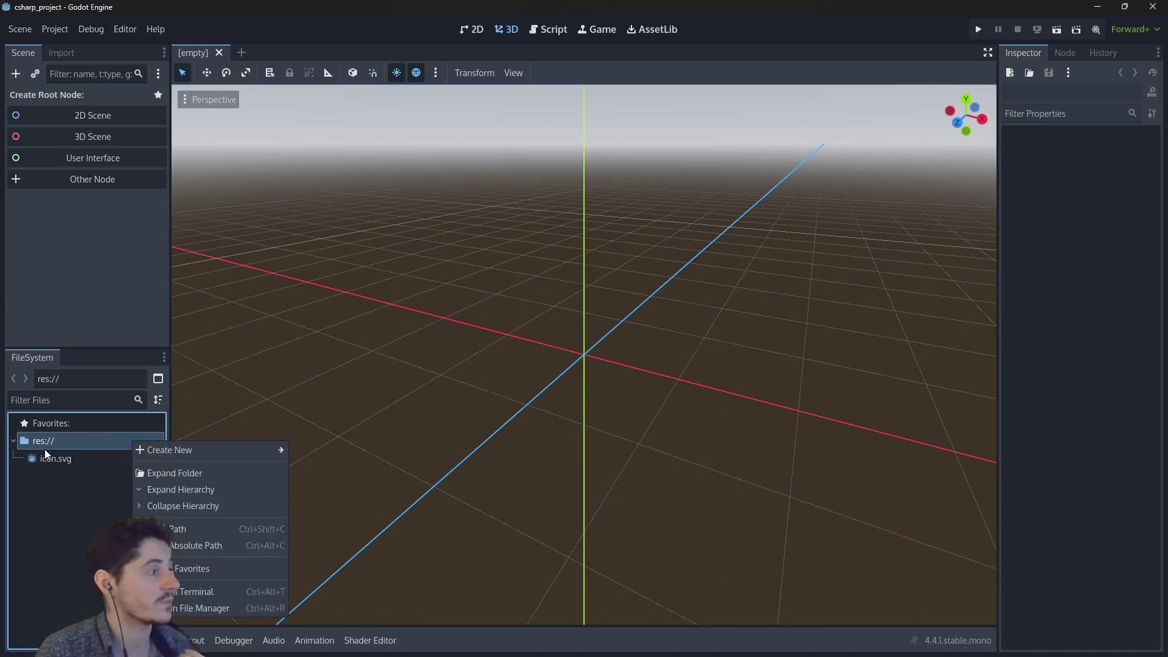
{"action": "mouse_move", "coordinate": [177, 450]}
{"action": "left_click", "coordinate": [316, 483]}
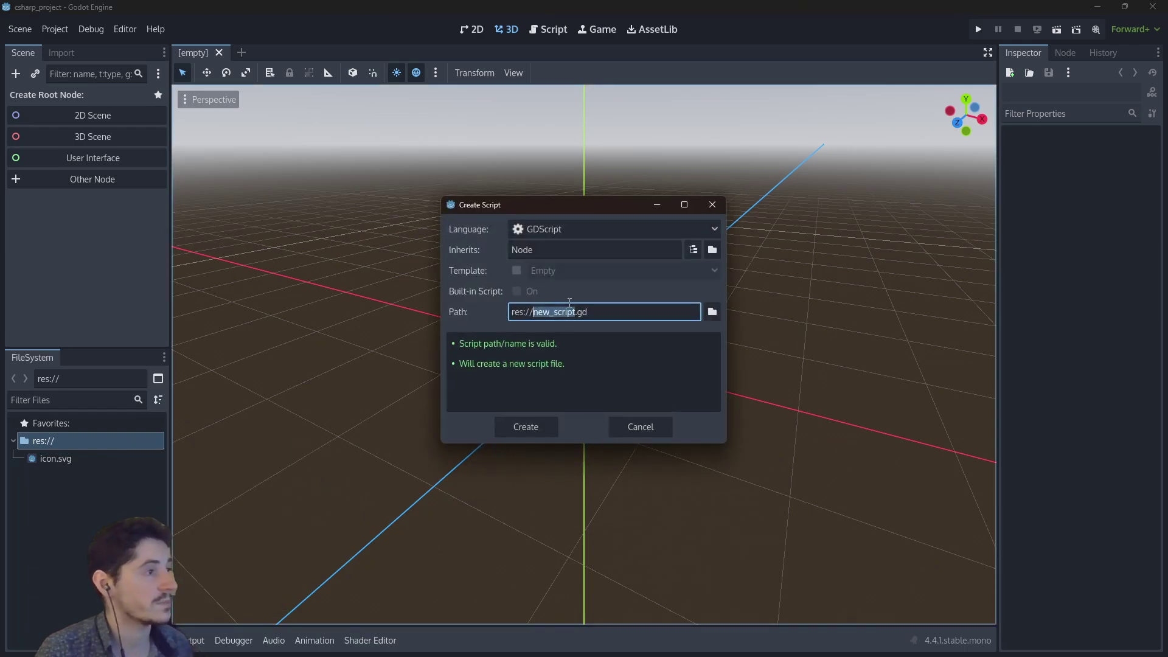
{"action": "left_click", "coordinate": [557, 233]}
{"action": "left_click", "coordinate": [530, 261]}
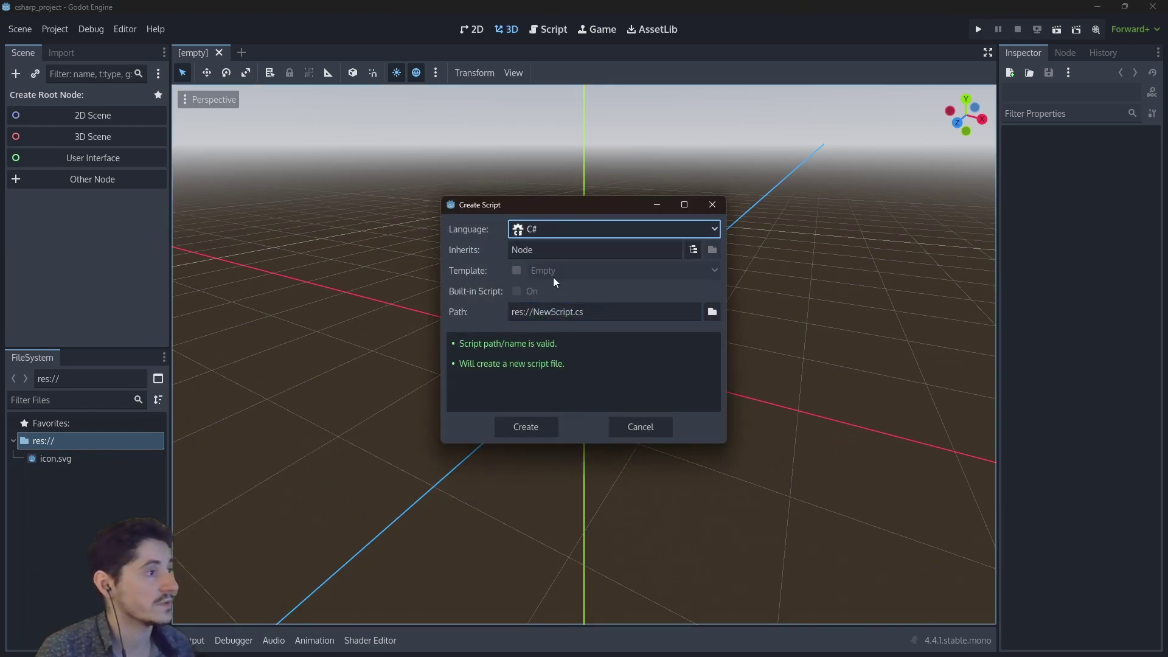
{"action": "left_click", "coordinate": [530, 423]}
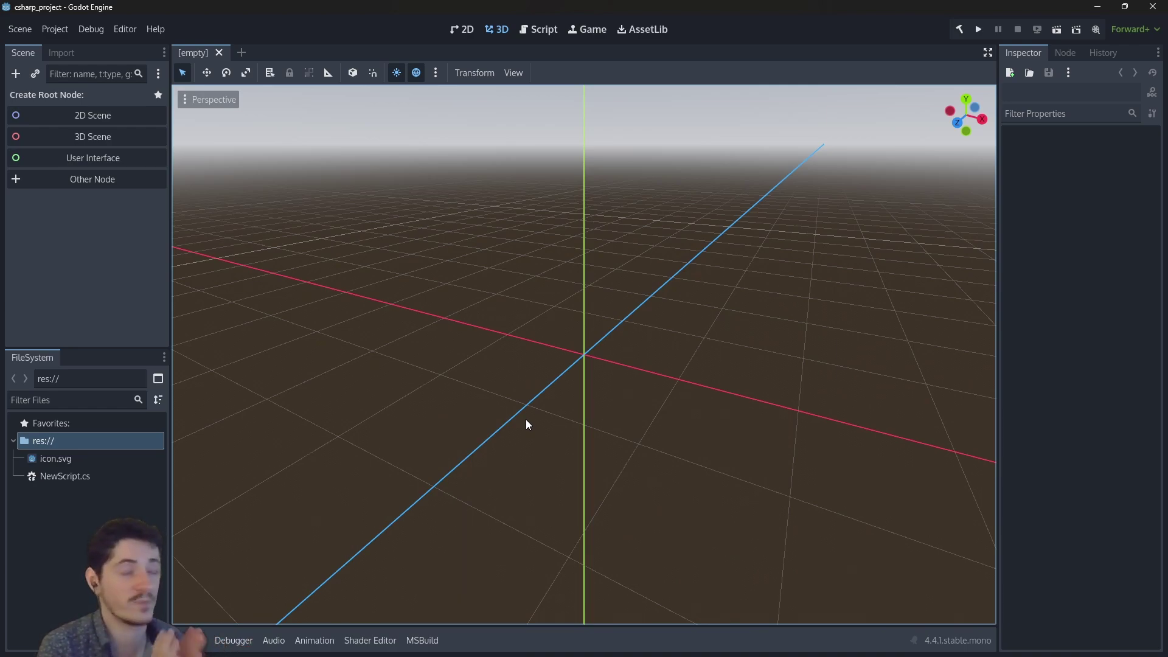
Open NewScript.cs from the FileSystem dock in Visual Studio
{"action": "left_click", "coordinate": [24, 476]}
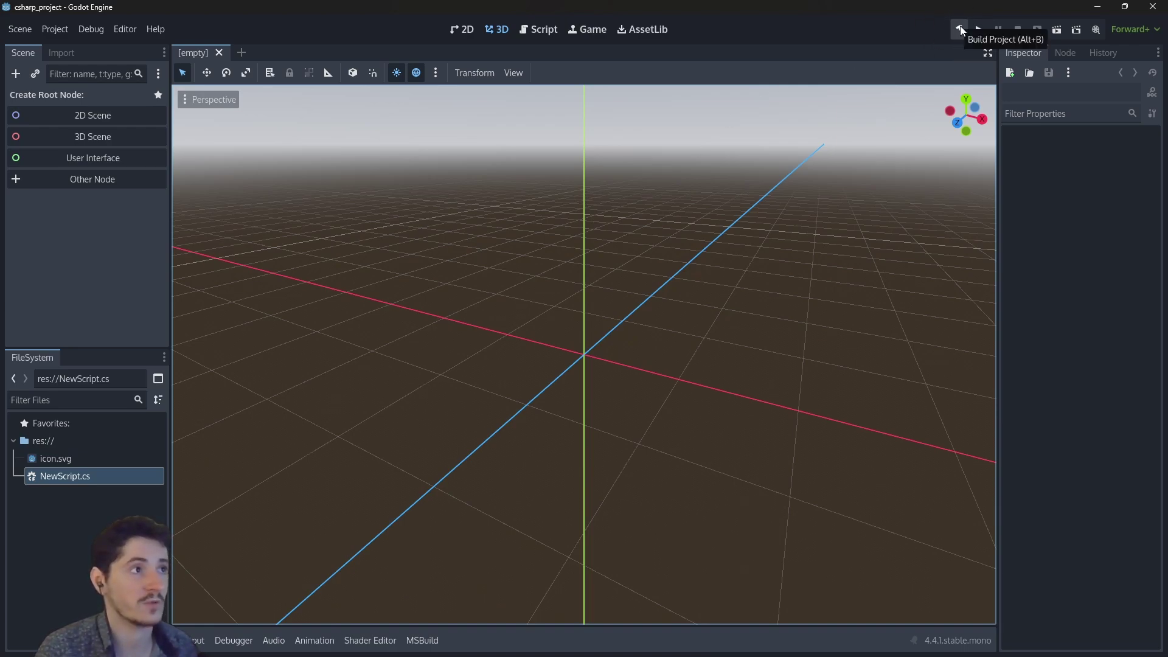
{"action": "left_click", "coordinate": [82, 477]}
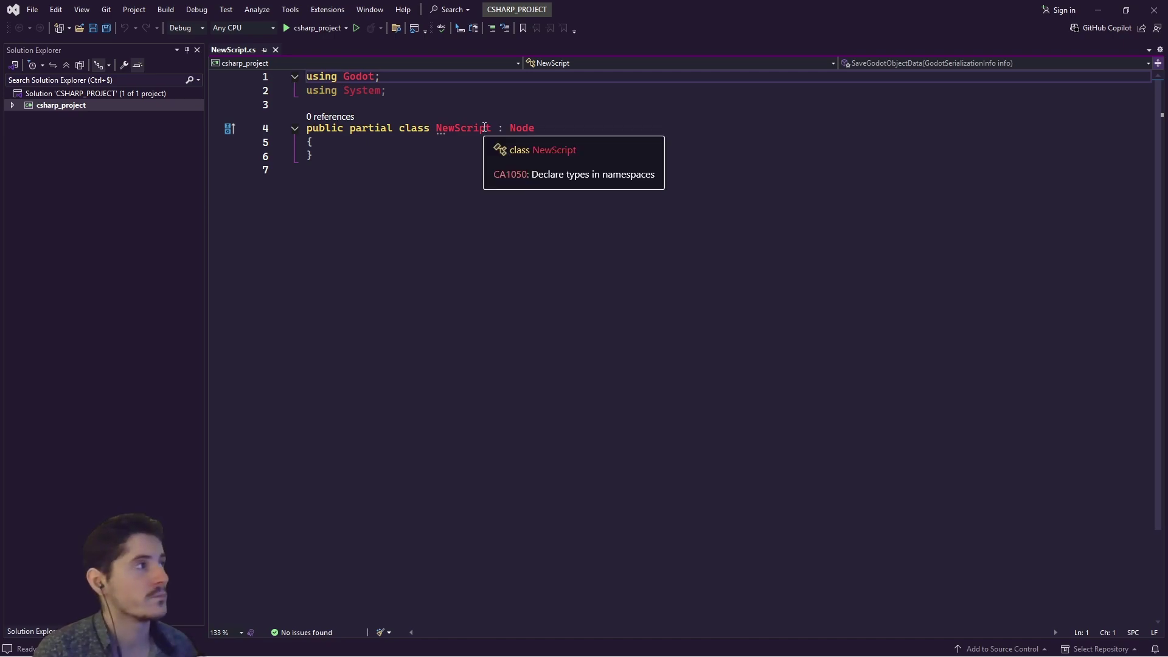
Add a _Ready() override containing GD.Print("Ahoy There o/"); and return to Godot
{"action": "left_click", "coordinate": [467, 144]}
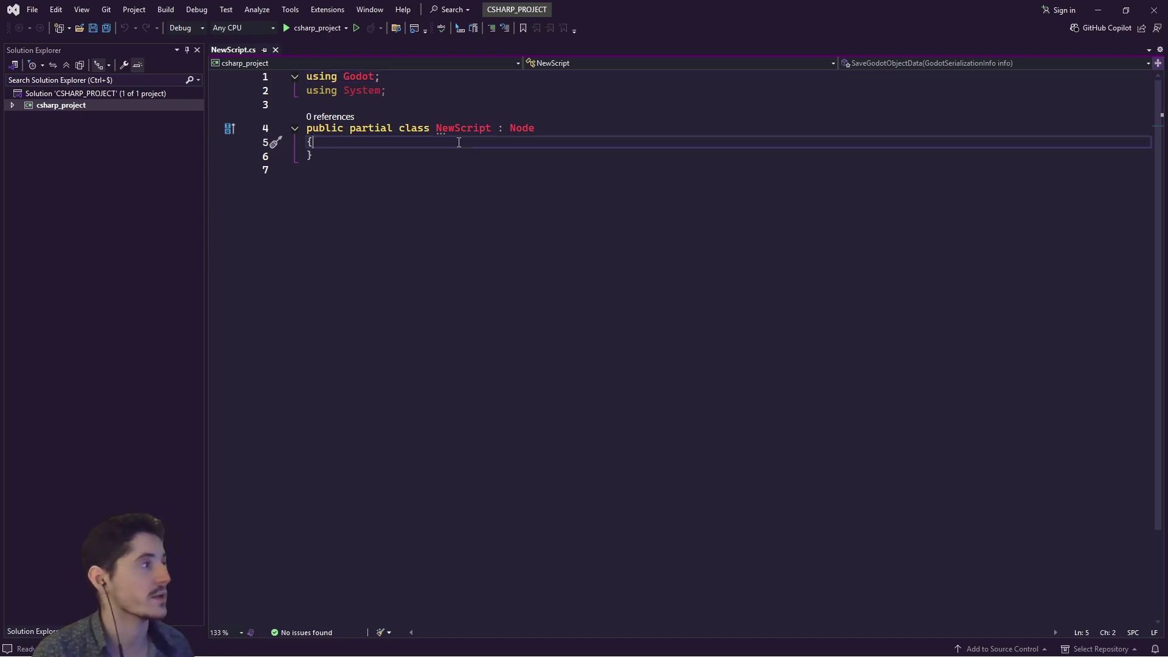
{"action": "key", "text": "Return"}
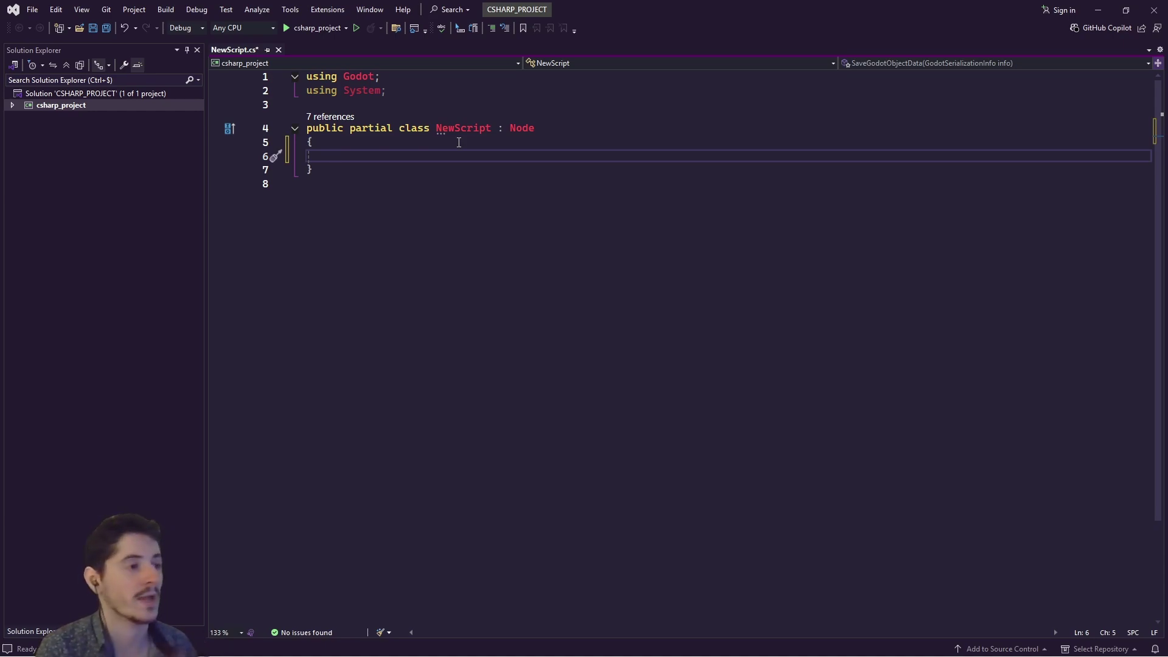
{"action": "type", "text": "public override"}
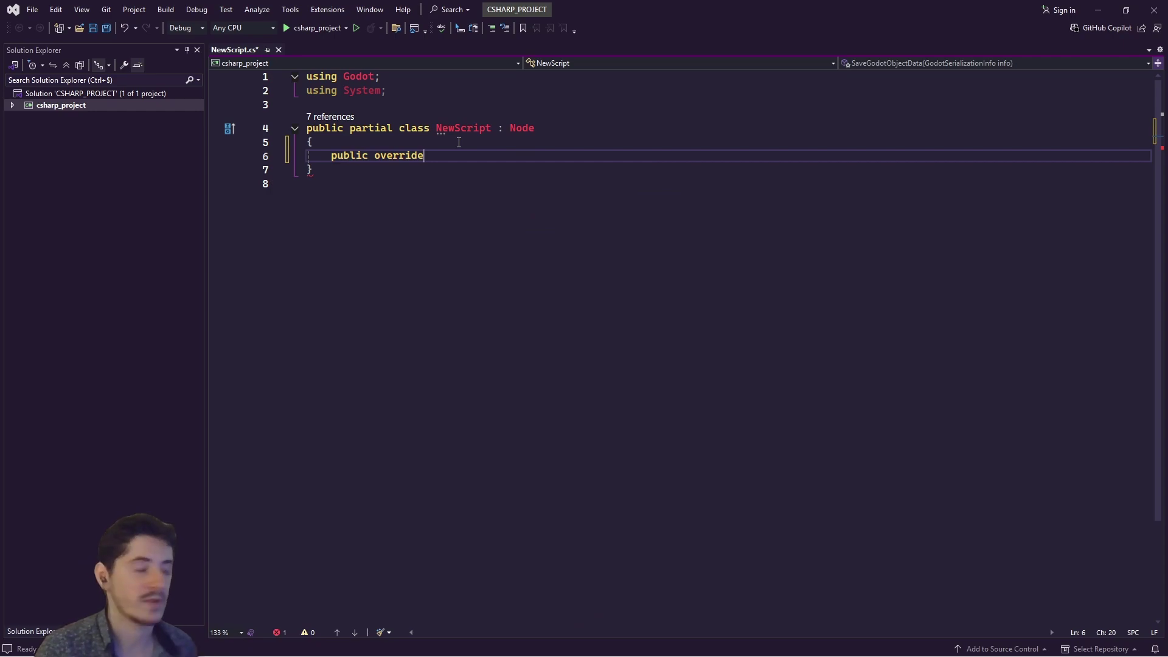
{"action": "type", "text": " _Rea"}
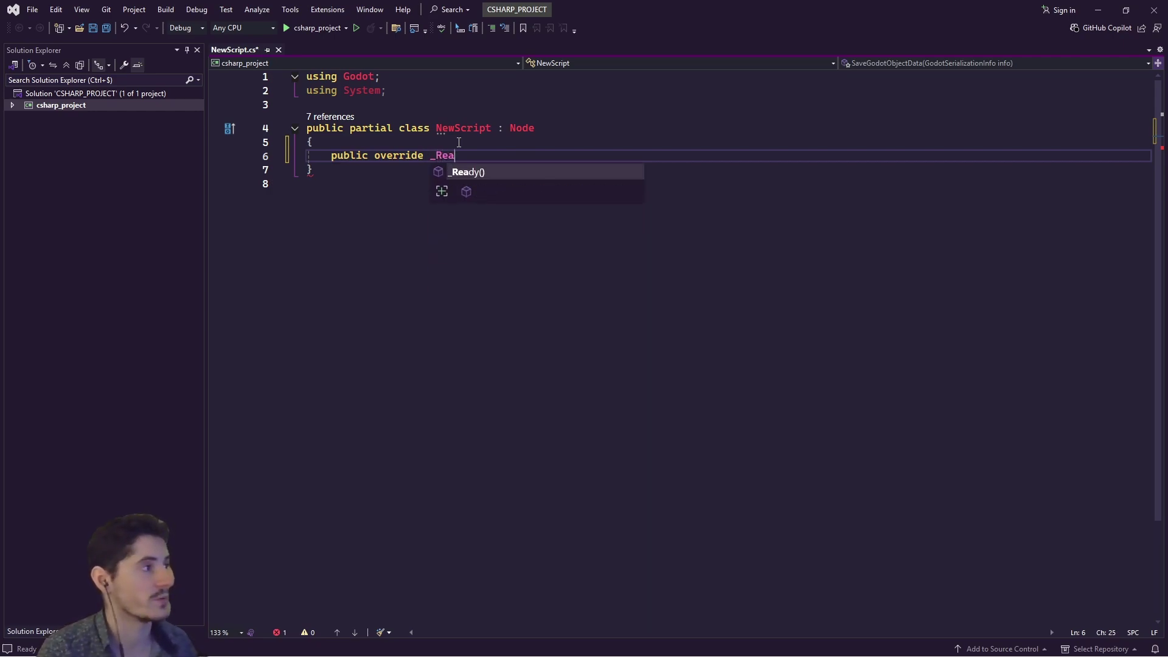
{"action": "key", "text": "Tab"}
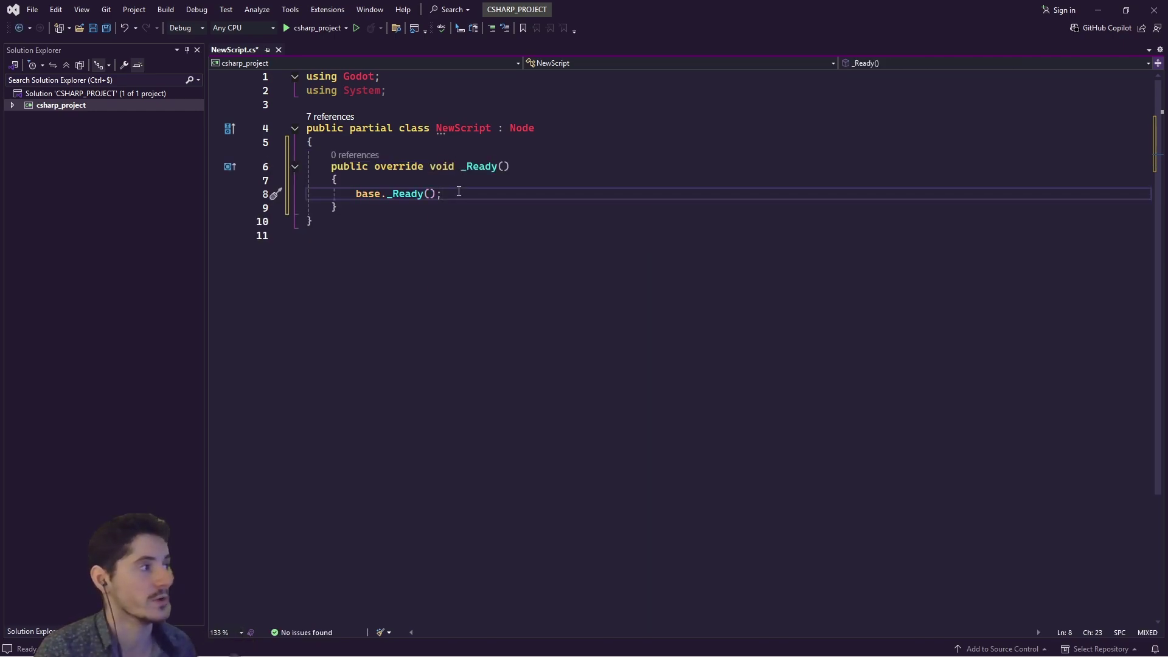
{"action": "left_click_drag", "start_coordinate": [471, 195], "coordinate": [359, 195]}
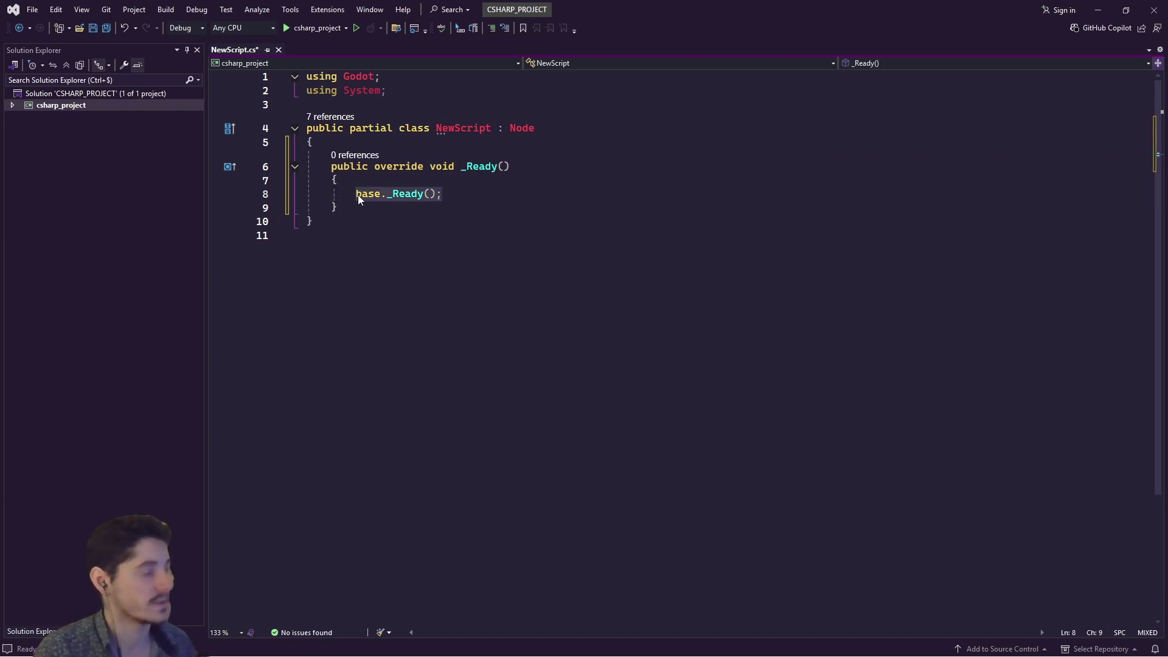
{"action": "type", "text": "GD.Print"}
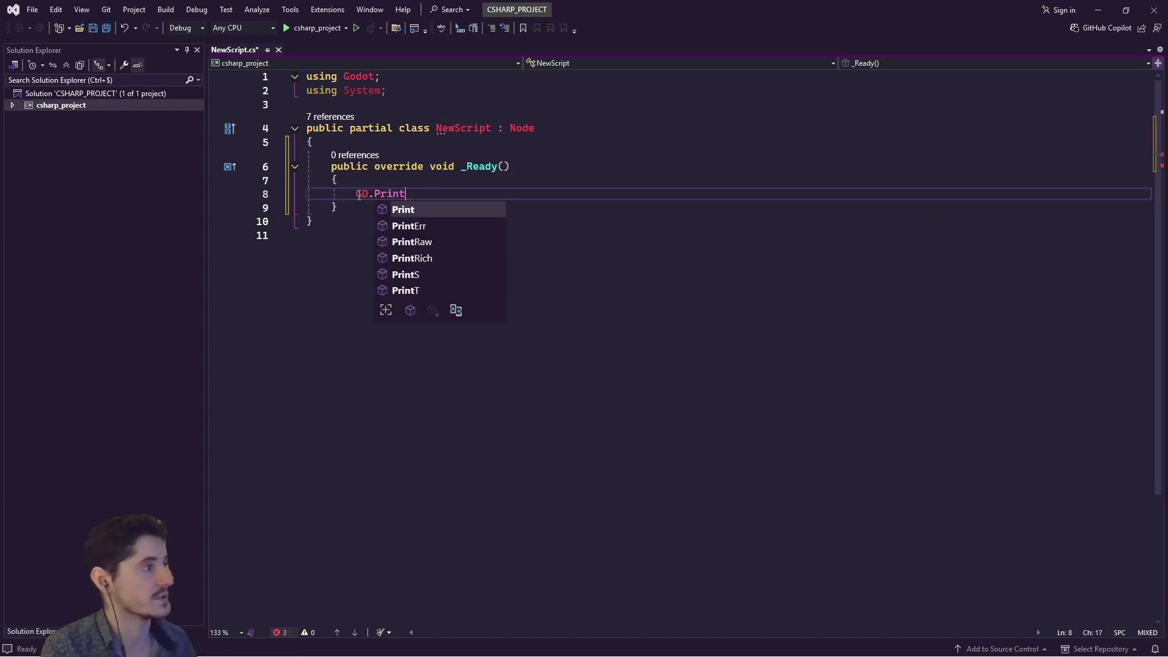
{"action": "type", "text": "(\""}
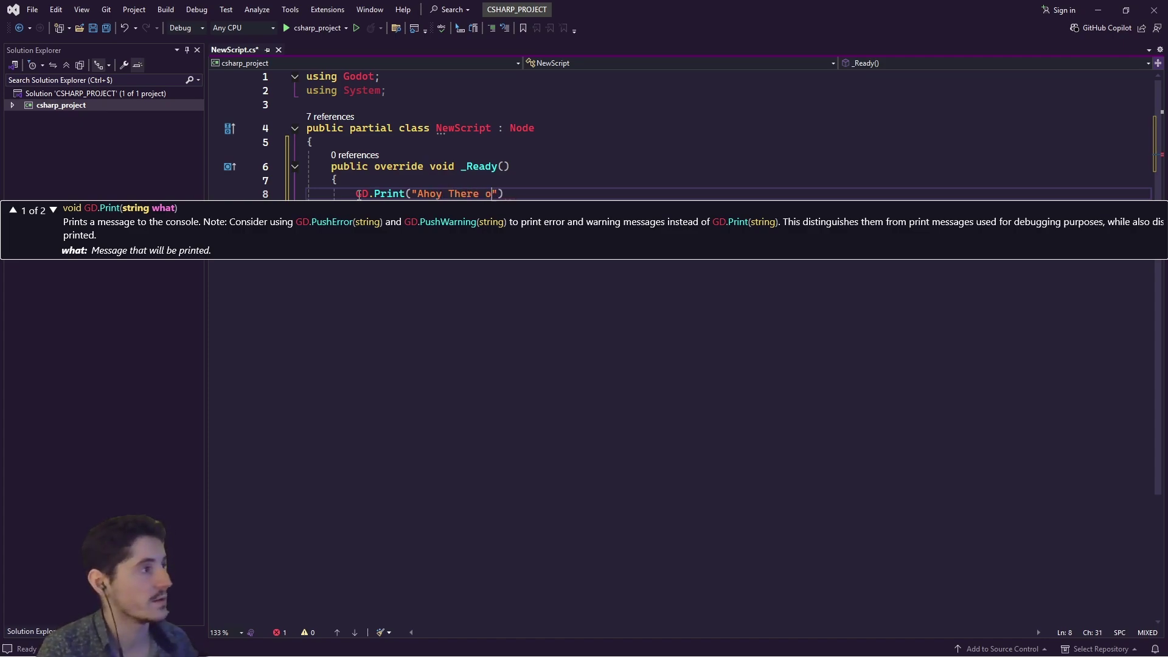
{"action": "type", "text": "Ahoy There o/\")"}
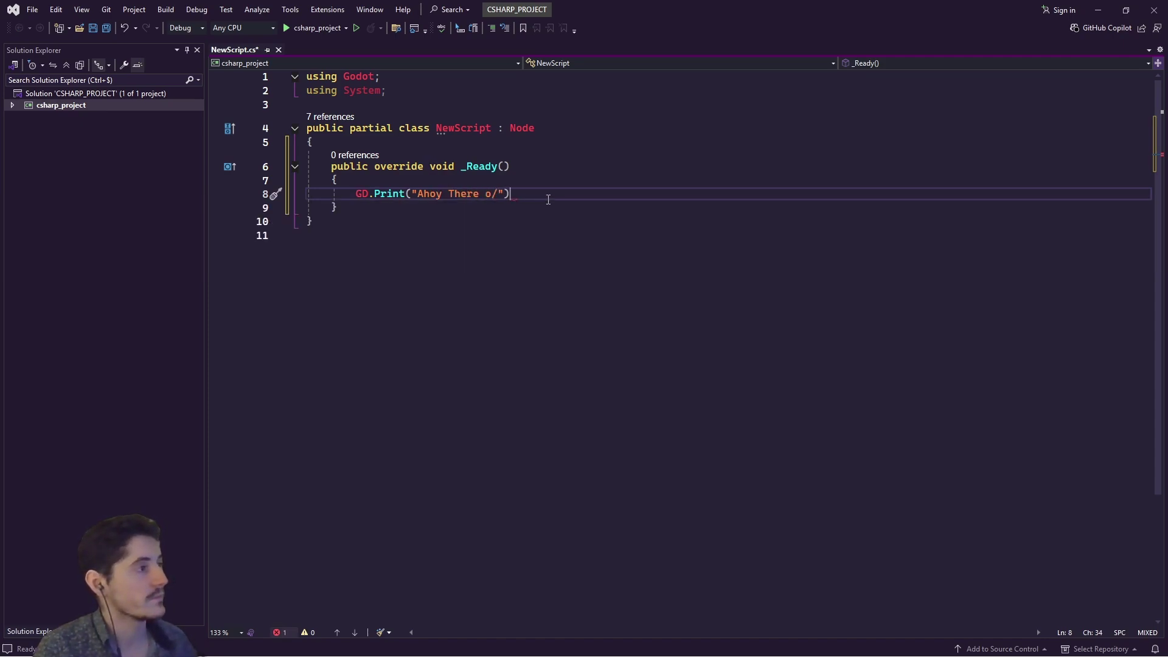
{"action": "type", "text": ";"}
{"action": "left_click", "coordinate": [576, 272]}
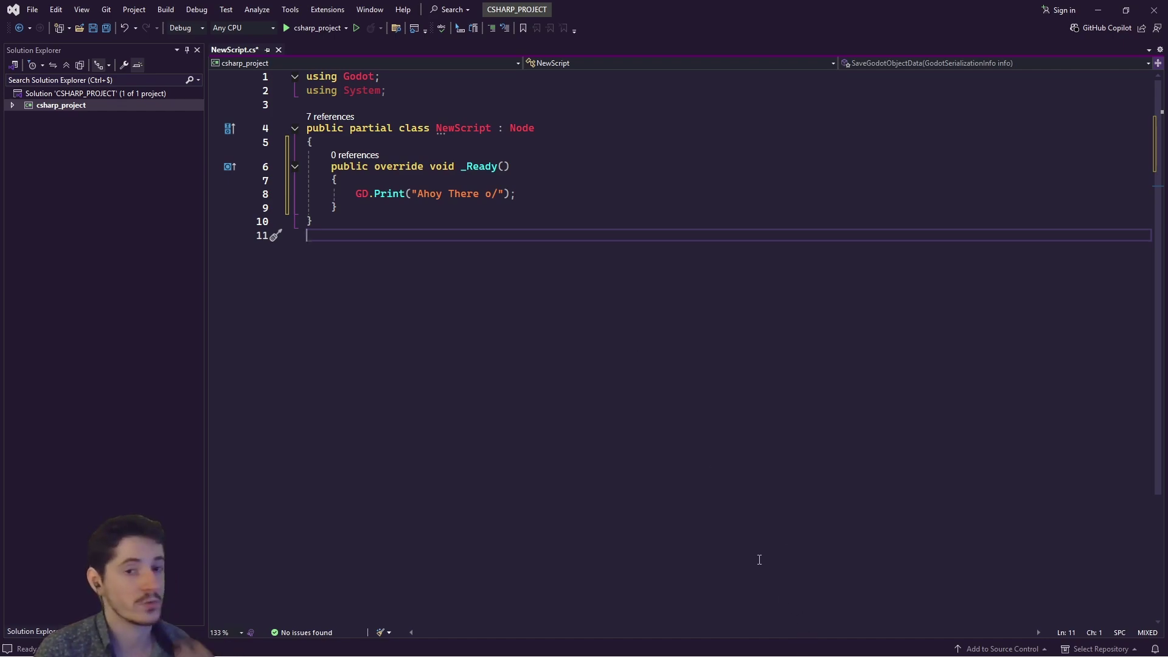
{"action": "key", "text": "alt+Tab"}
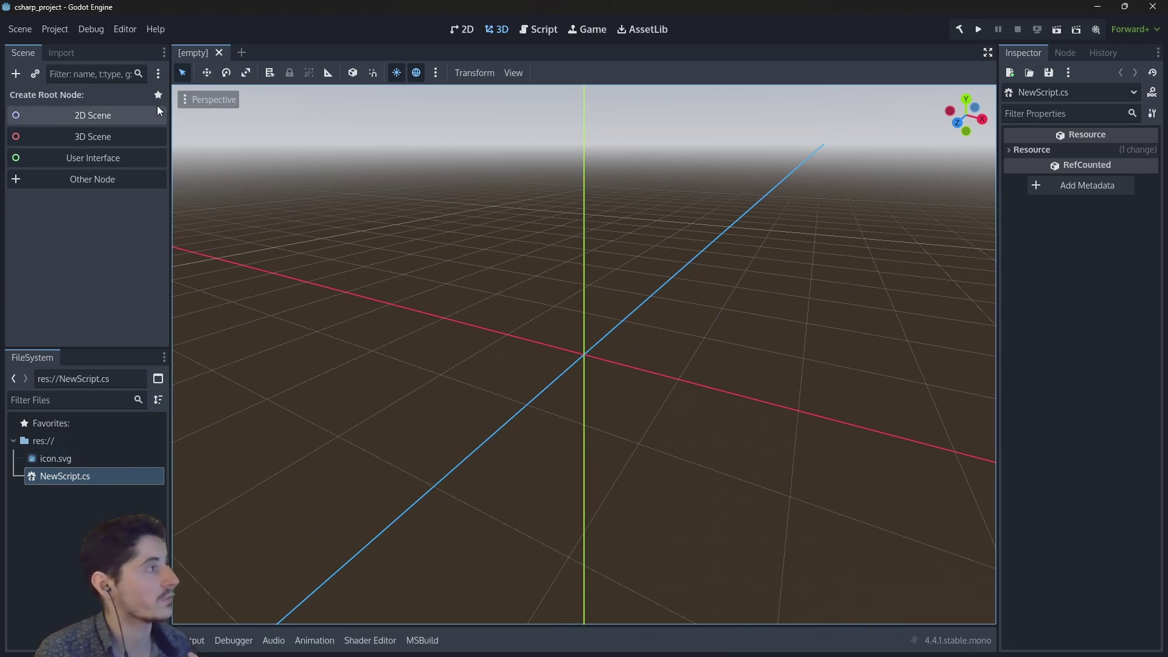
Create a new scene with a plain Node as its root and save it as node.tscn
{"action": "left_click", "coordinate": [112, 177]}
{"action": "double_click", "coordinate": [479, 196]}
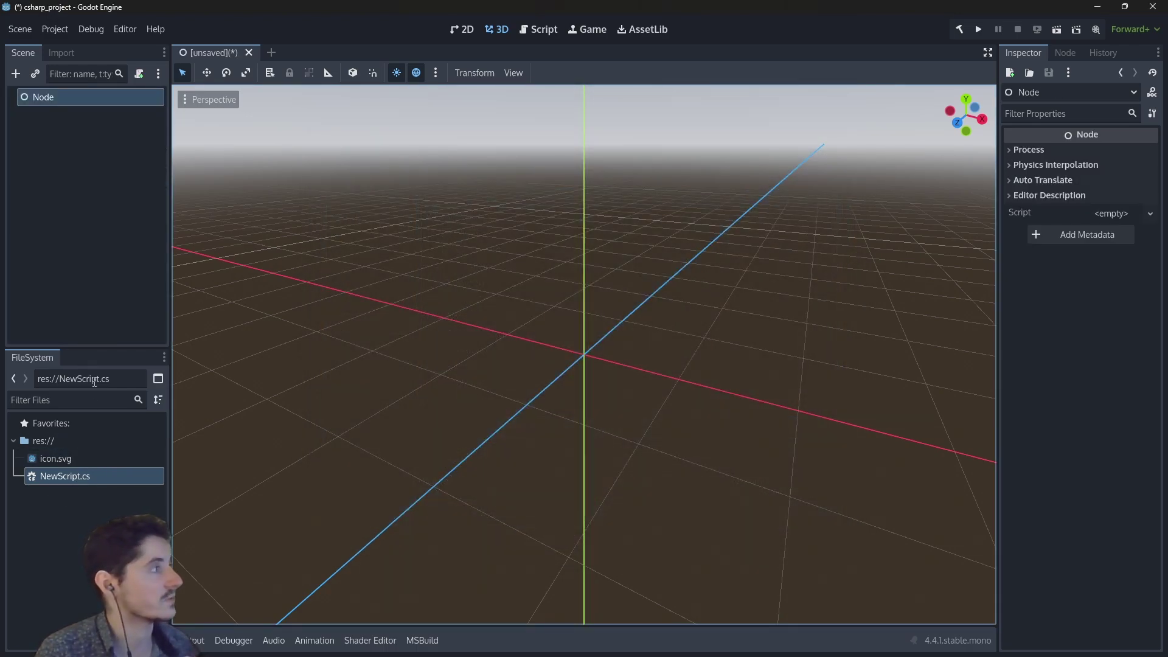
{"action": "key", "text": "ctrl+s"}
{"action": "key", "text": "Return"}
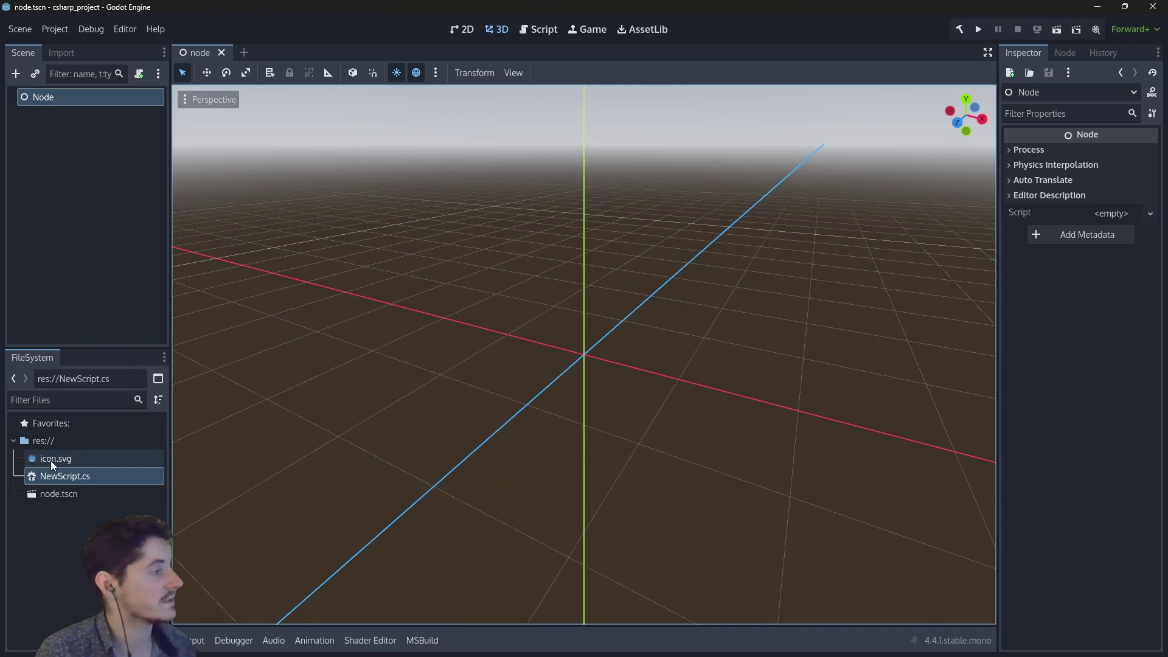
Attach NewScript.cs to the Node, run the scene to print "Ahoy There o/", then stop it
{"action": "left_click_drag", "start_coordinate": [50, 475], "coordinate": [90, 105]}
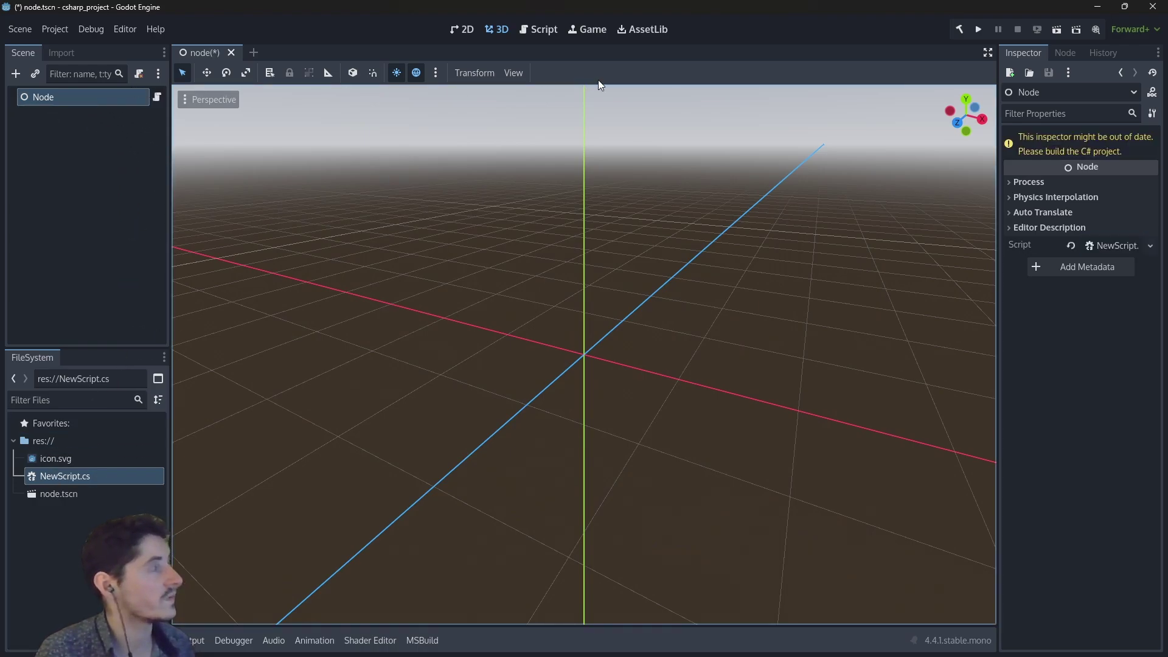
{"action": "key", "text": "F6"}
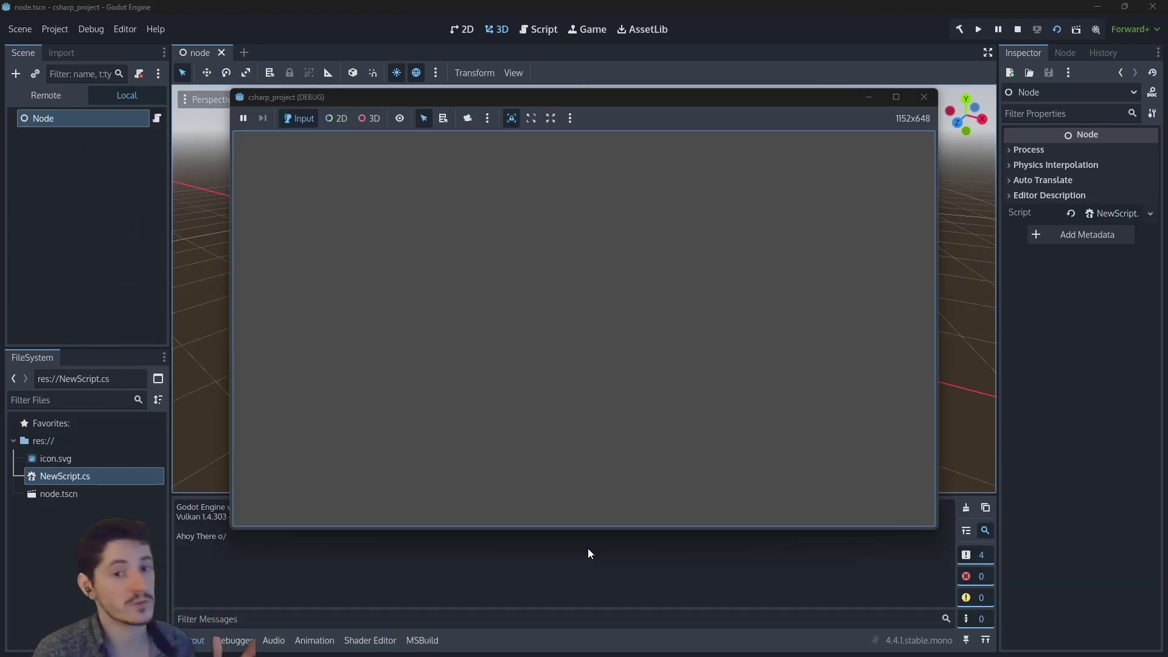
{"action": "left_click", "coordinate": [560, 557]}
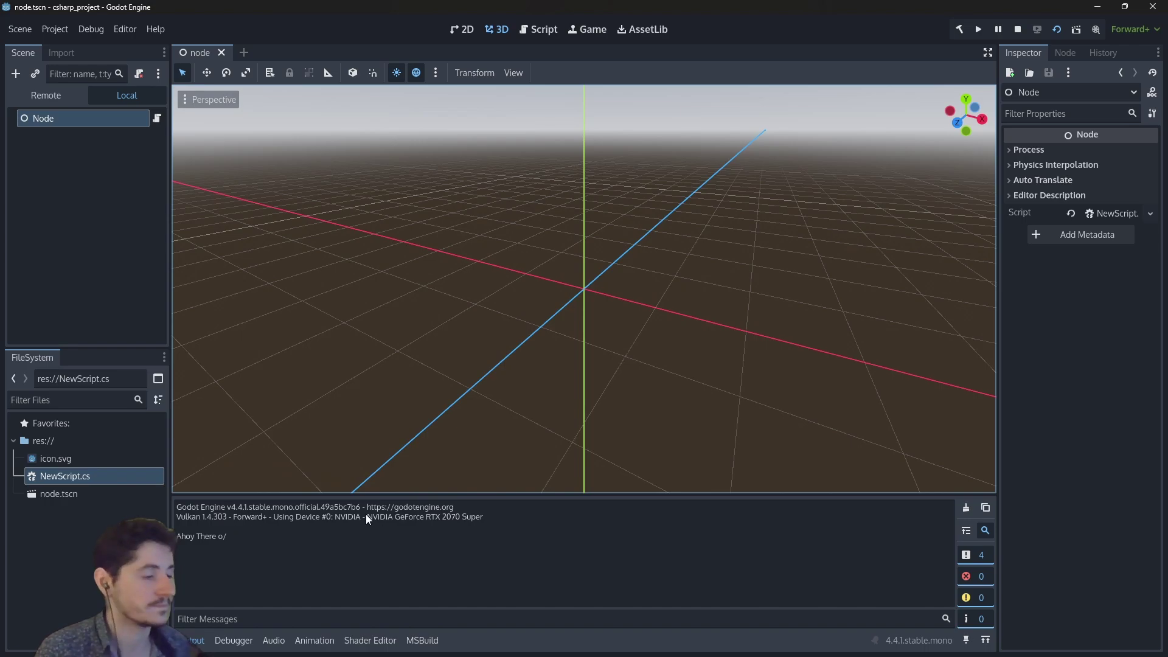
{"action": "key", "text": "F5"}
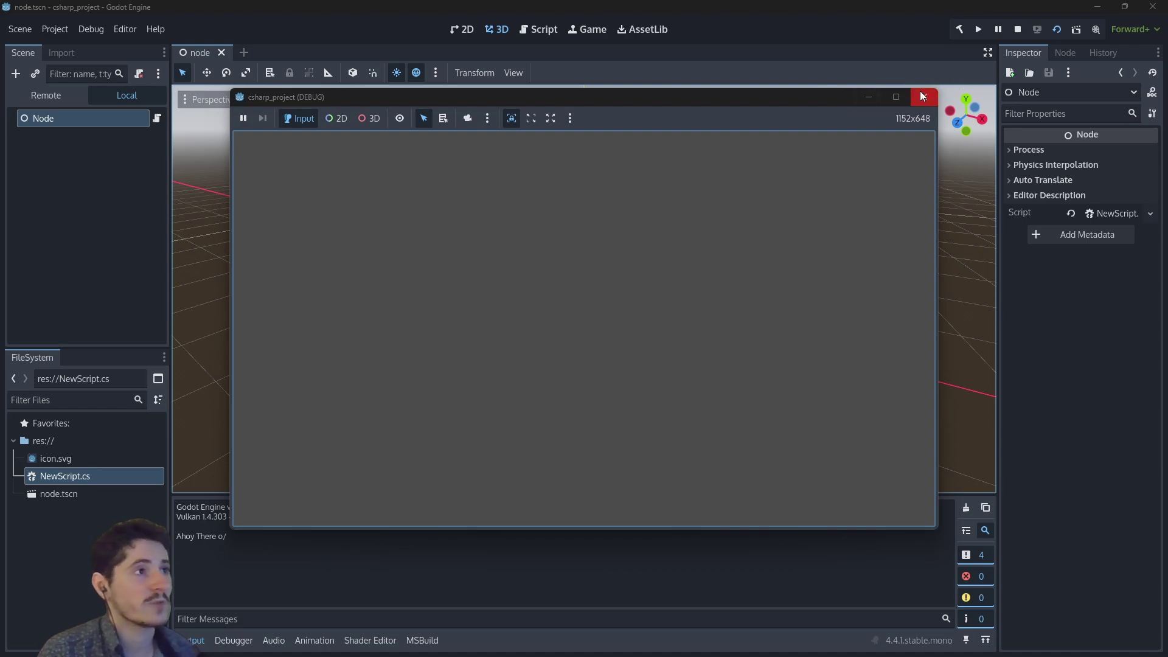
{"action": "left_click", "coordinate": [1018, 29]}
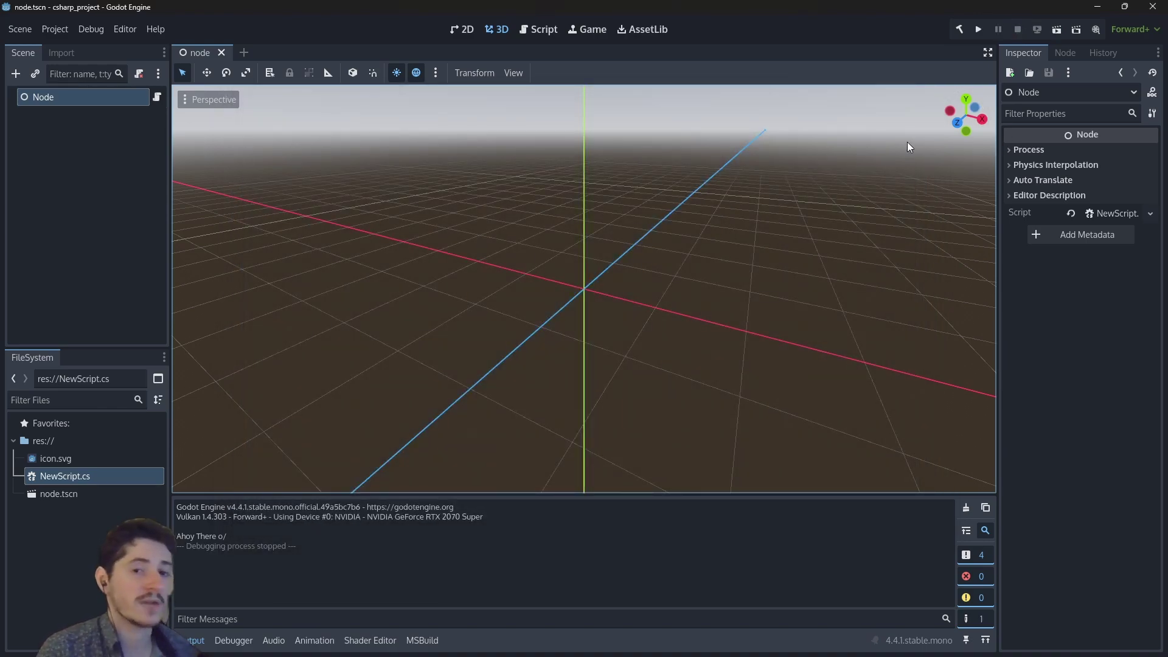